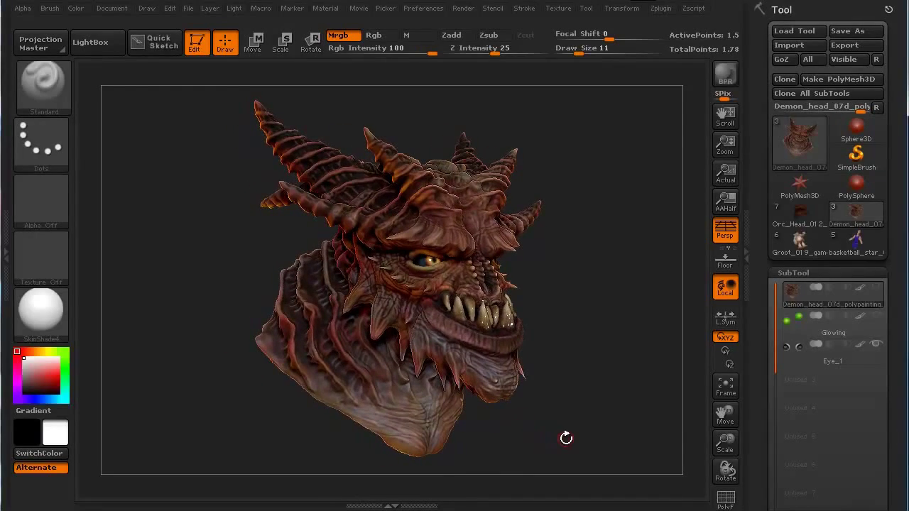
- Orbit the demon head so it turns toward a front view
drag(580, 438, 571, 436)
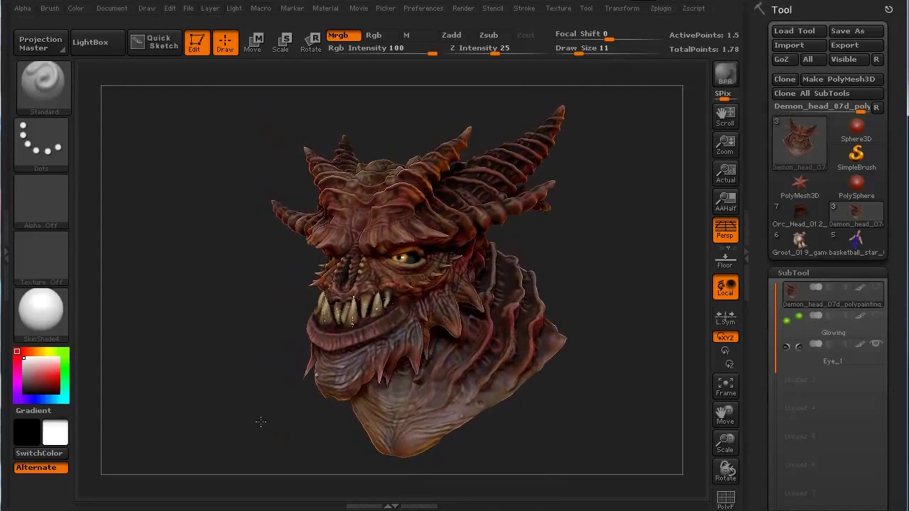
mouse_move(238, 411)
shift+mouse_down()
mouse_move(267, 410)
mouse_move(220, 407)
mouse_move(227, 418)
mouse_move(284, 424)
mouse_move(249, 418)
shift+mouse_up()
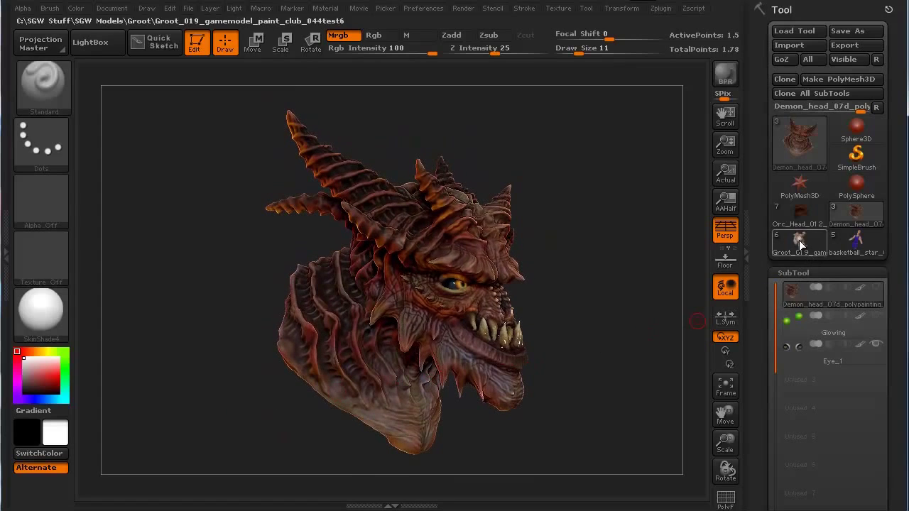
- Load the Orc_Head tool, frame it and turn it to face front
click(796, 215)
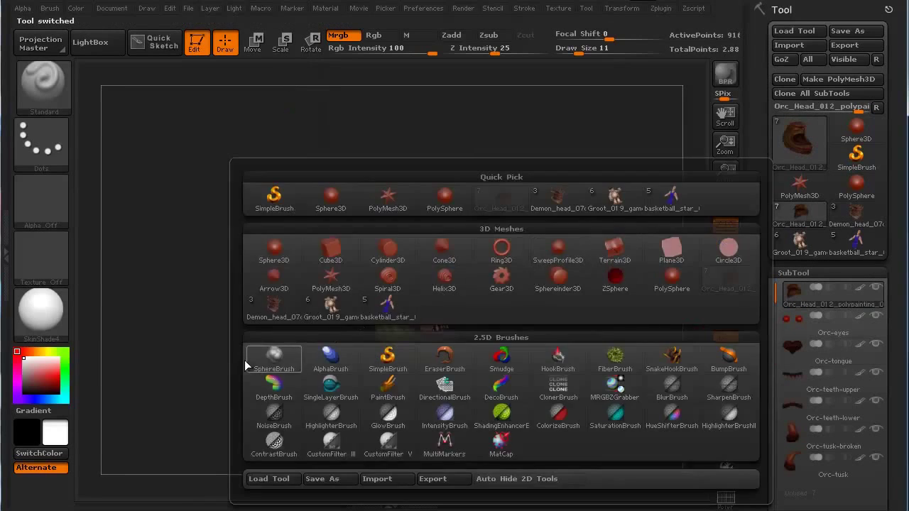
key(f)
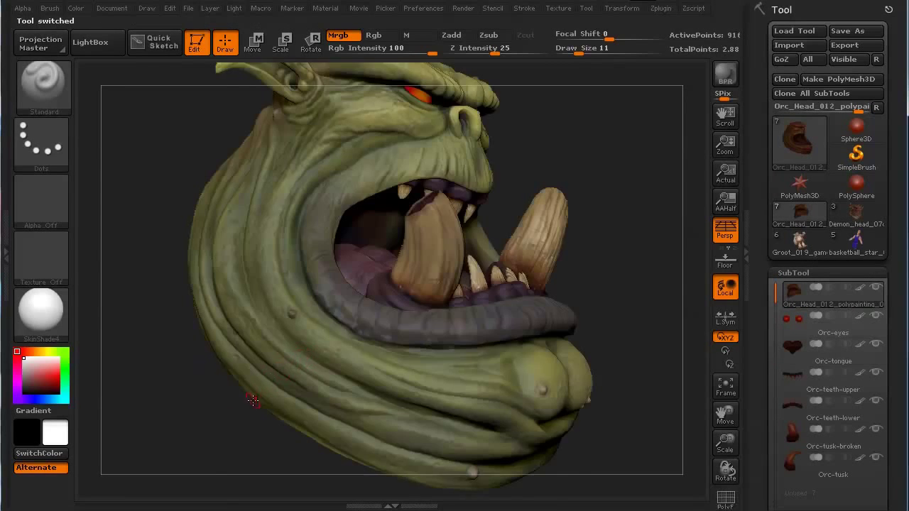
drag(249, 409, 231, 396)
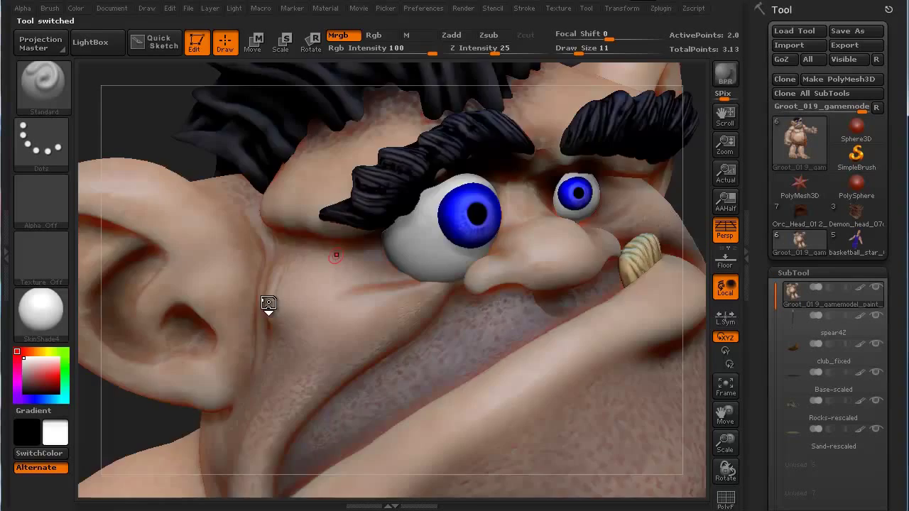
- Frame the whole Groot figure and orbit it to see its other sides
key(f)
drag(203, 353, 193, 273)
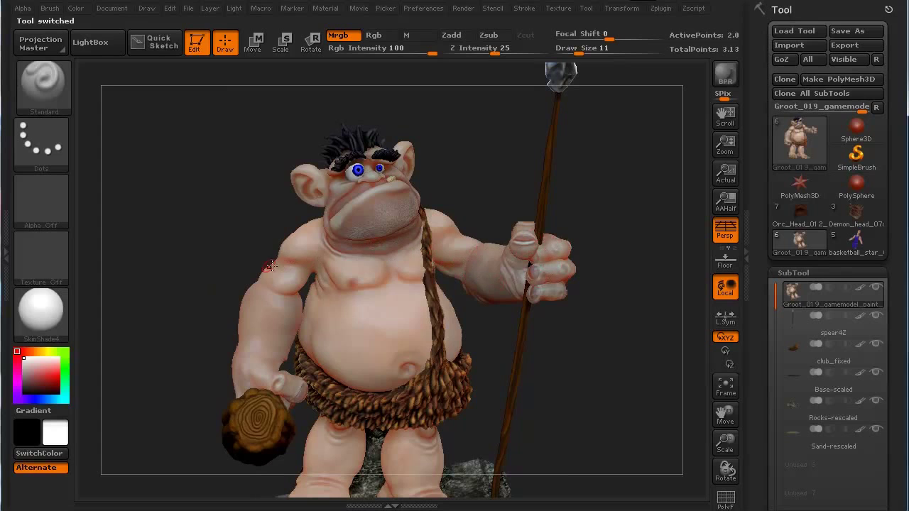
drag(254, 264, 297, 254)
drag(231, 232, 262, 236)
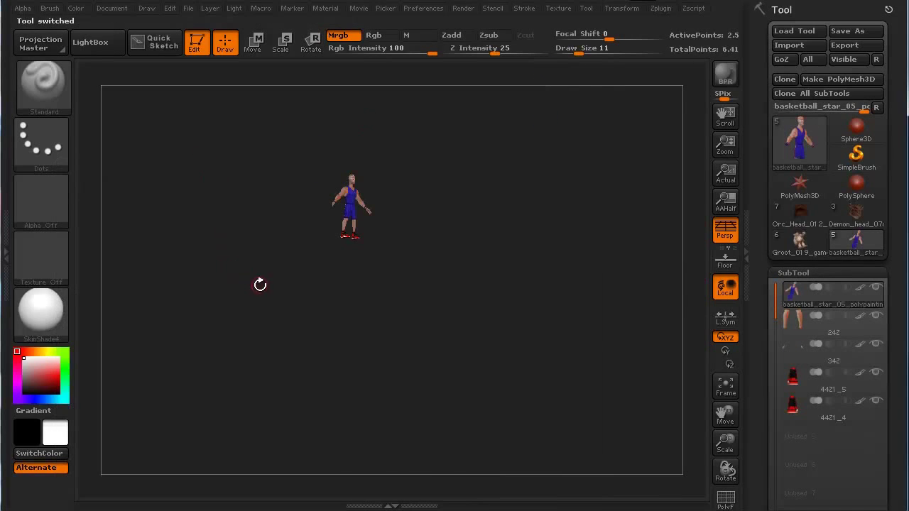
- Frame, pan, zoom and orbit the basketball player until its head faces front
key(f)
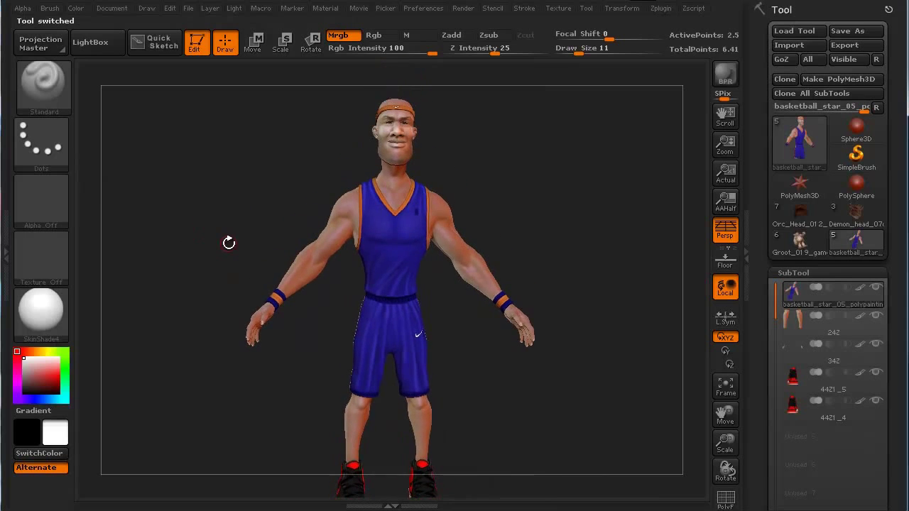
alt+drag(237, 235, 242, 279)
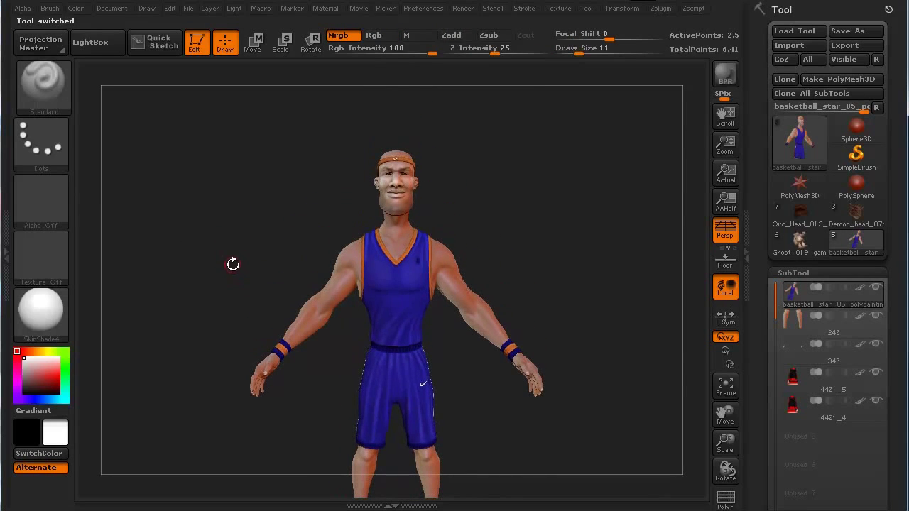
scroll(233, 262, up, 10)
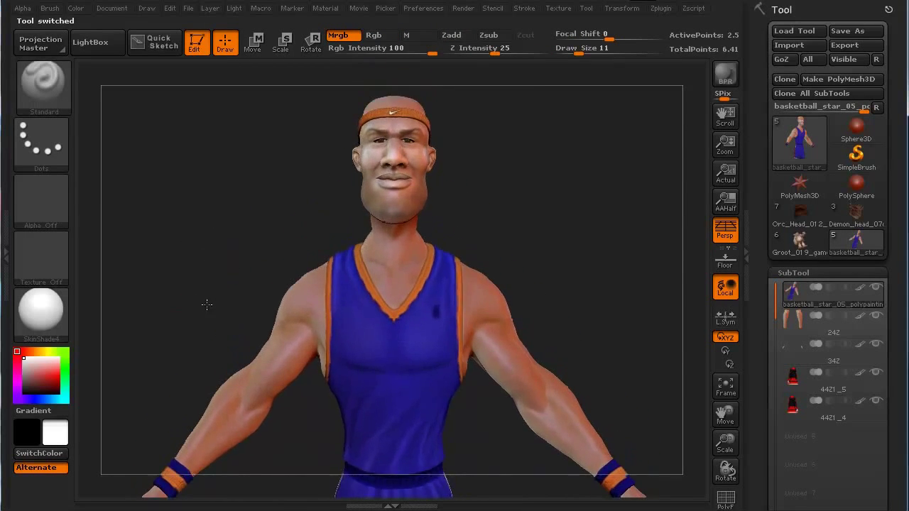
drag(209, 305, 175, 215)
alt+drag(230, 356, 228, 233)
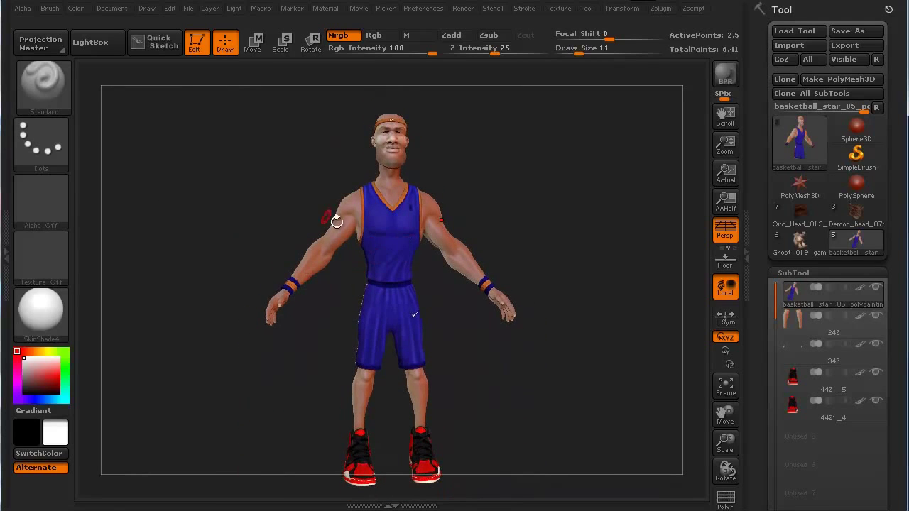
alt+drag(317, 207, 229, 377)
alt+drag(202, 296, 197, 346)
click(781, 249)
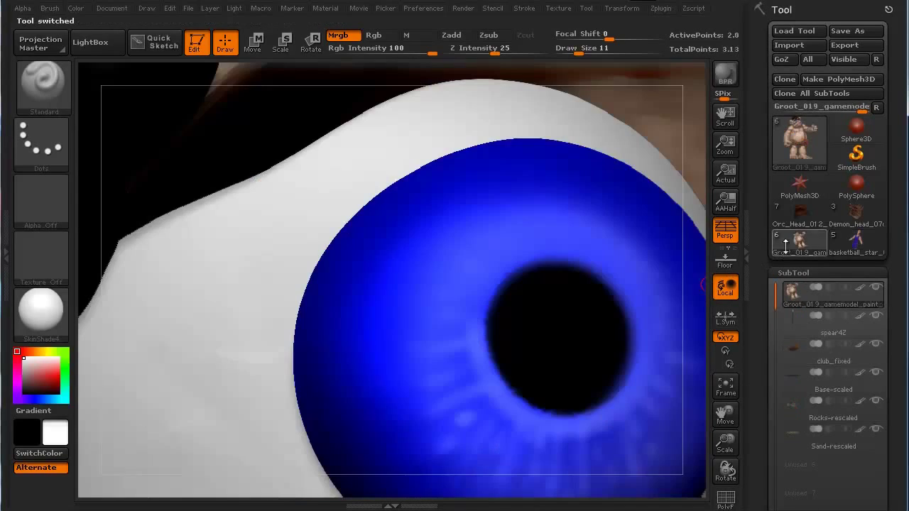
key(f)
drag(301, 291, 353, 277)
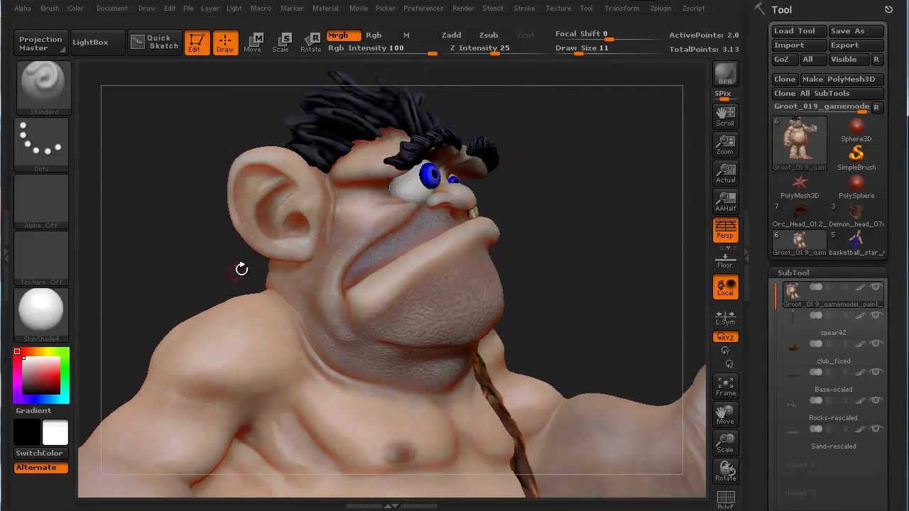
drag(230, 272, 199, 280)
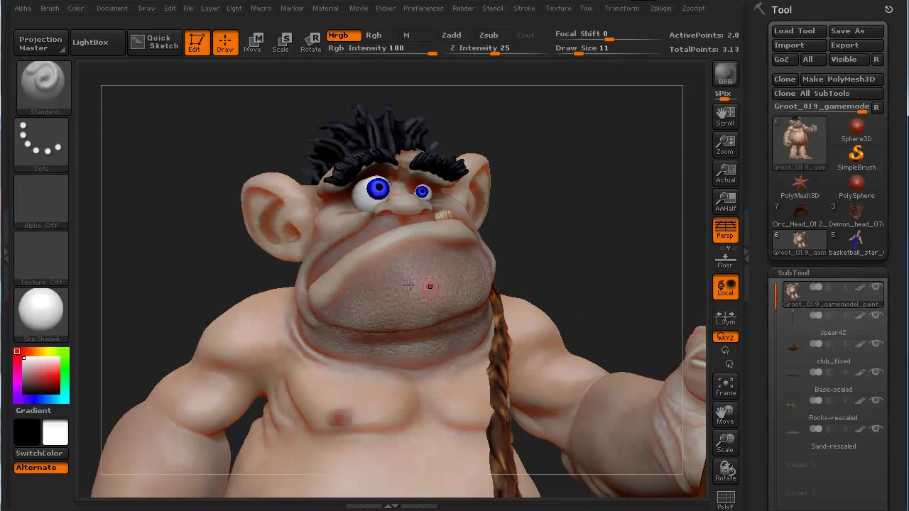
- Load the Demon_head tool, frame it, and orbit it round to a front view
click(857, 222)
drag(337, 382, 154, 406)
drag(203, 419, 372, 453)
key(f)
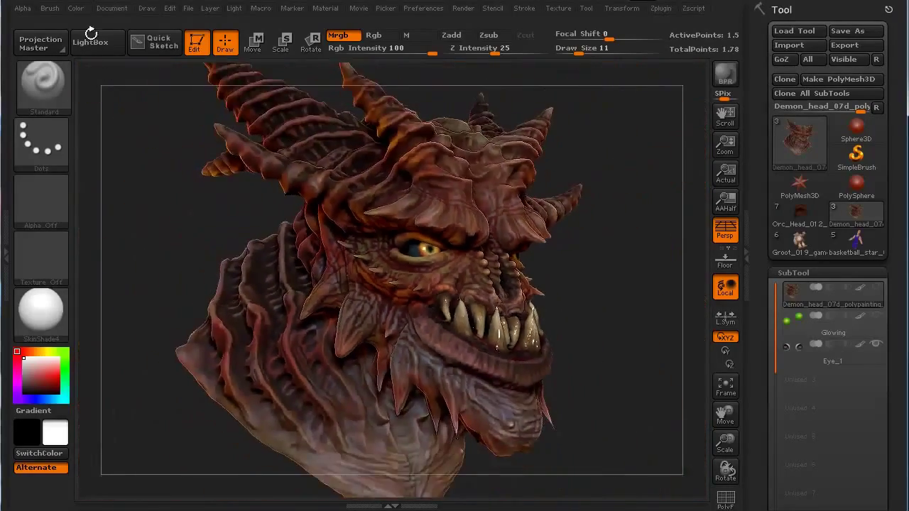
drag(142, 185, 262, 255)
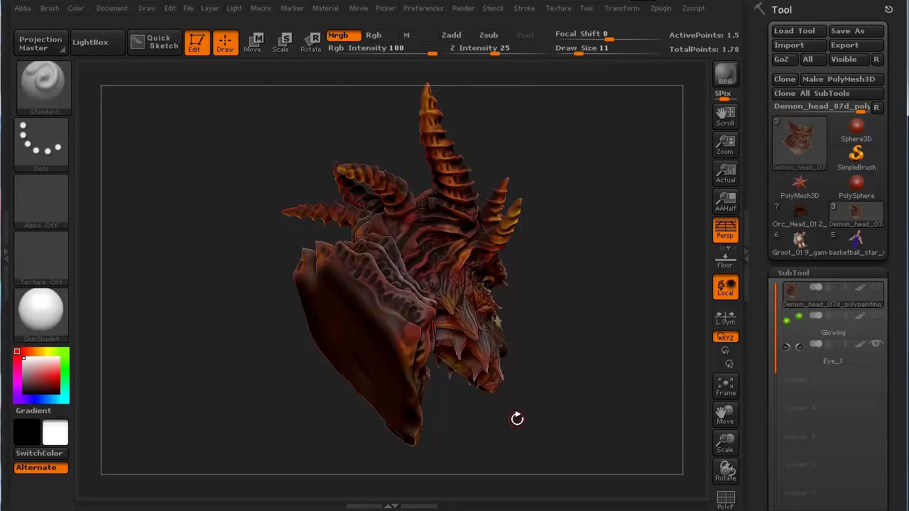
drag(516, 419, 298, 419)
drag(348, 267, 412, 281)
drag(170, 367, 246, 423)
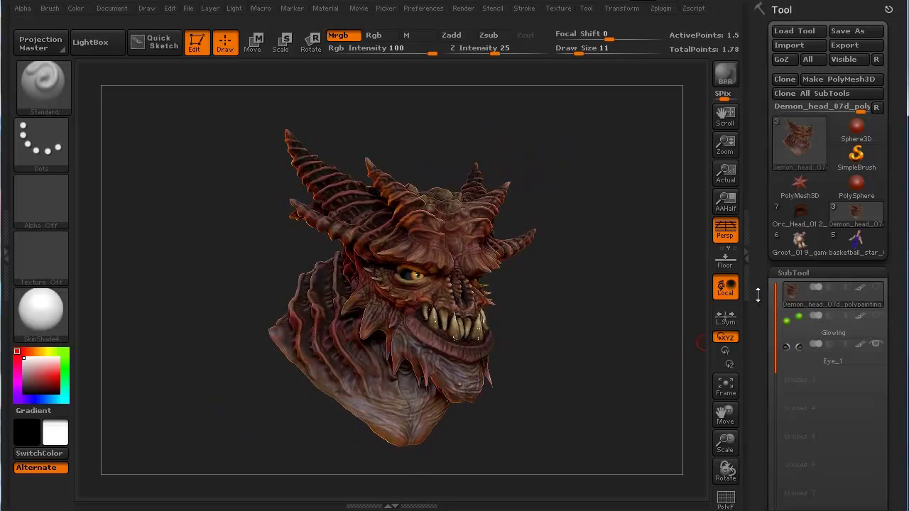
click(798, 212)
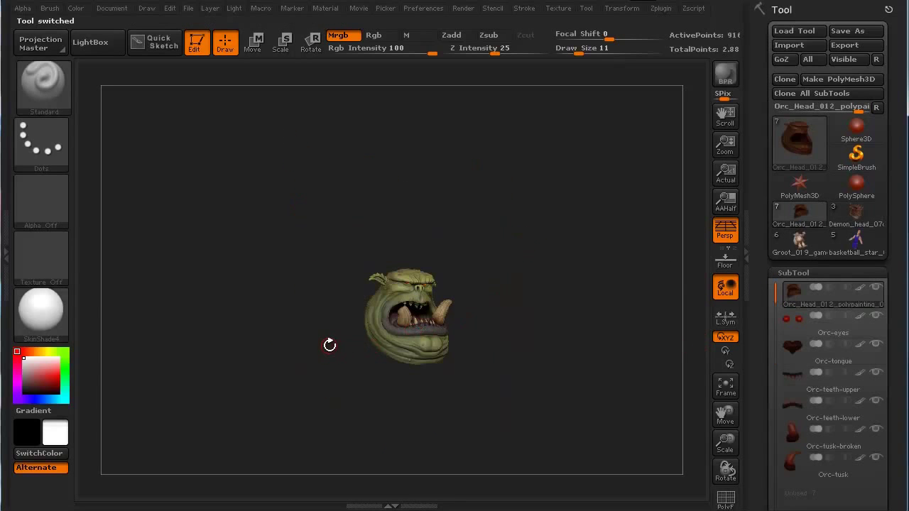
key(f)
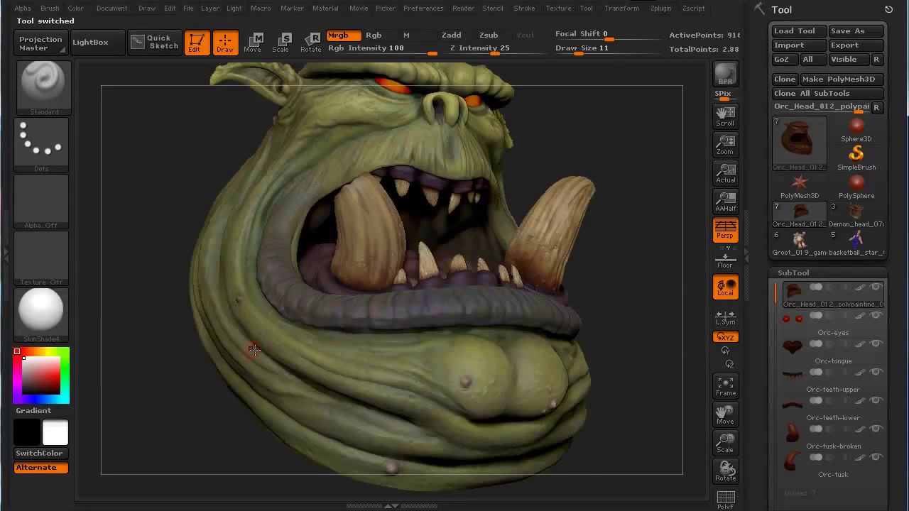
drag(181, 389, 245, 348)
drag(271, 384, 335, 285)
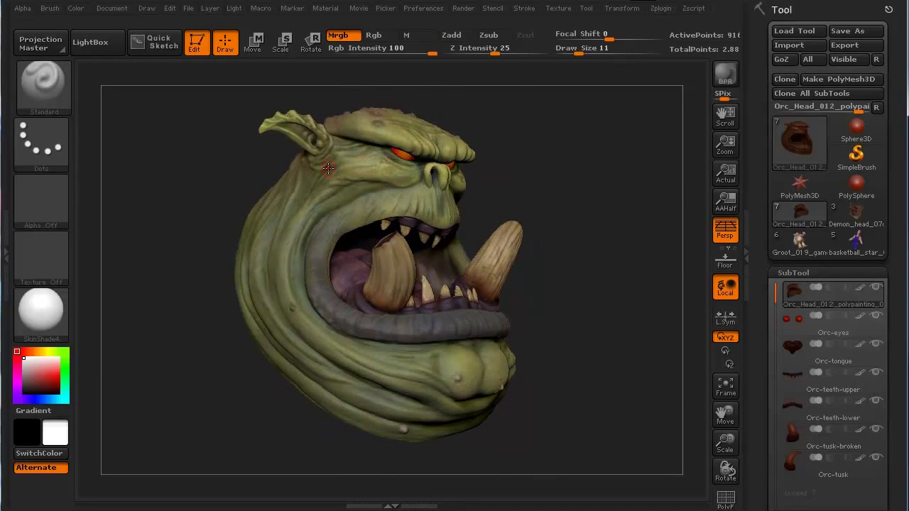
drag(182, 294, 190, 316)
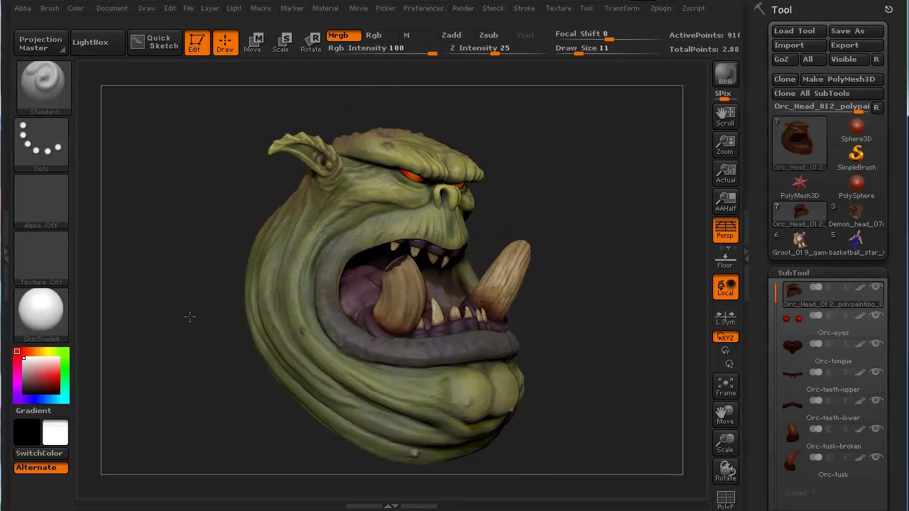
drag(197, 352, 203, 334)
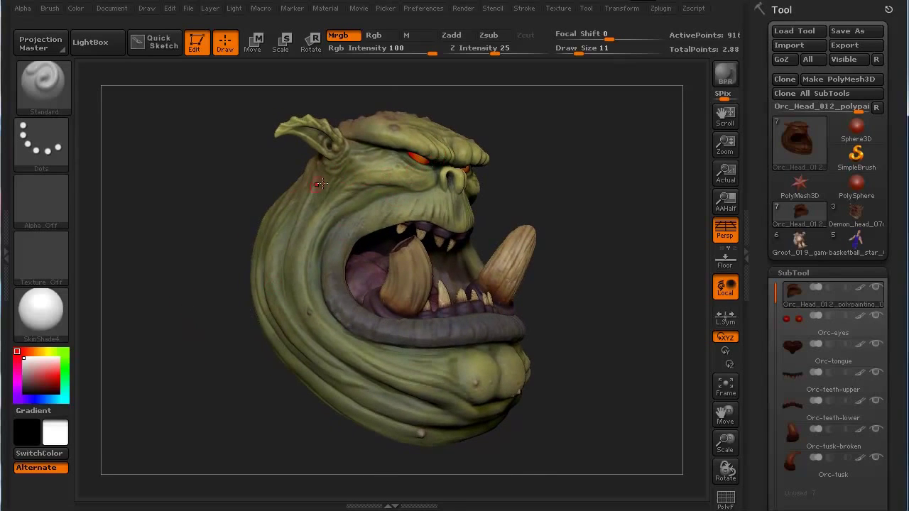
drag(236, 375, 177, 378)
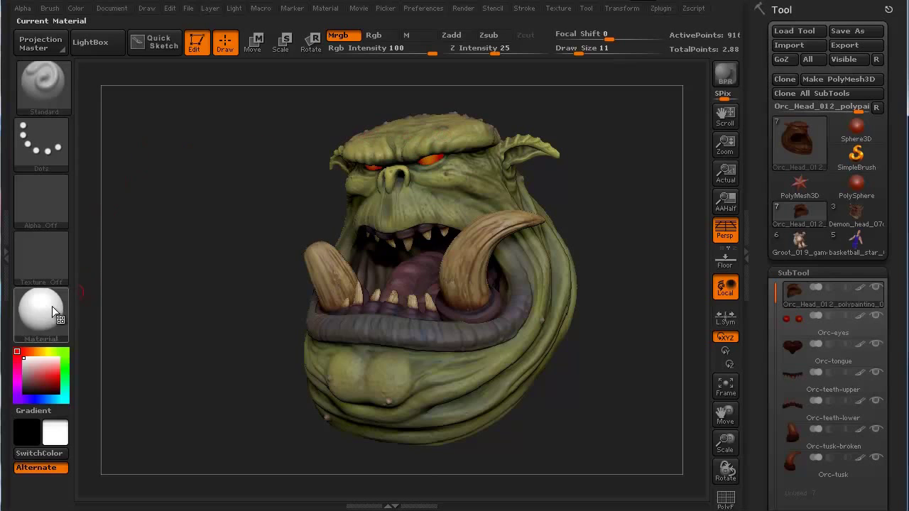
mouse_move(272, 375)
mouse_down()
mouse_move(218, 379)
mouse_move(288, 379)
mouse_up()
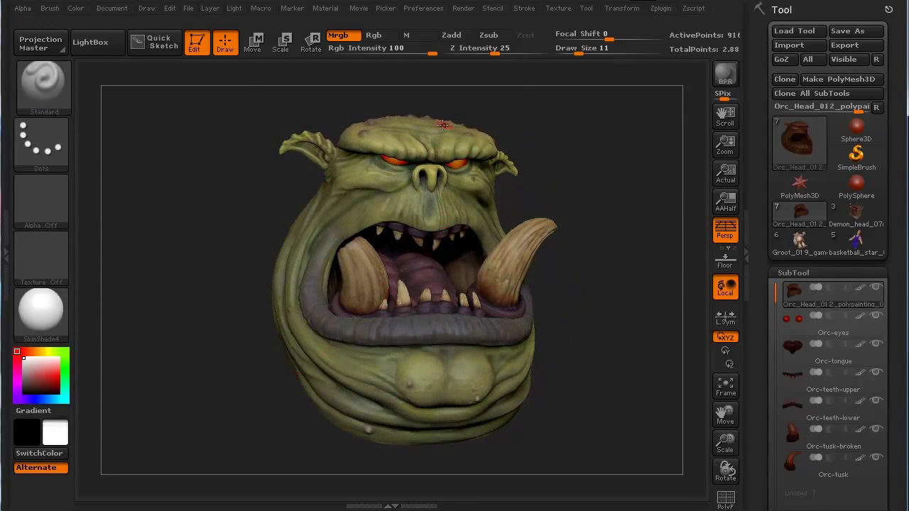
drag(171, 264, 239, 348)
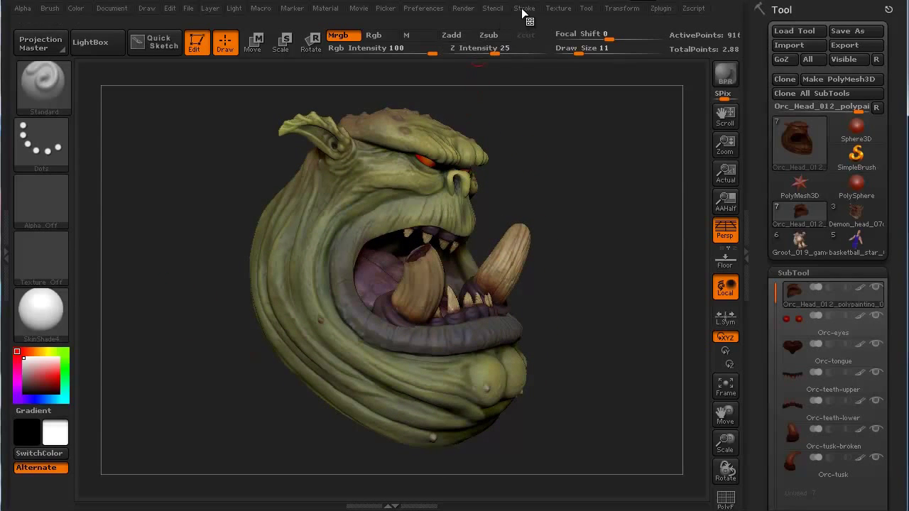
drag(196, 232, 125, 221)
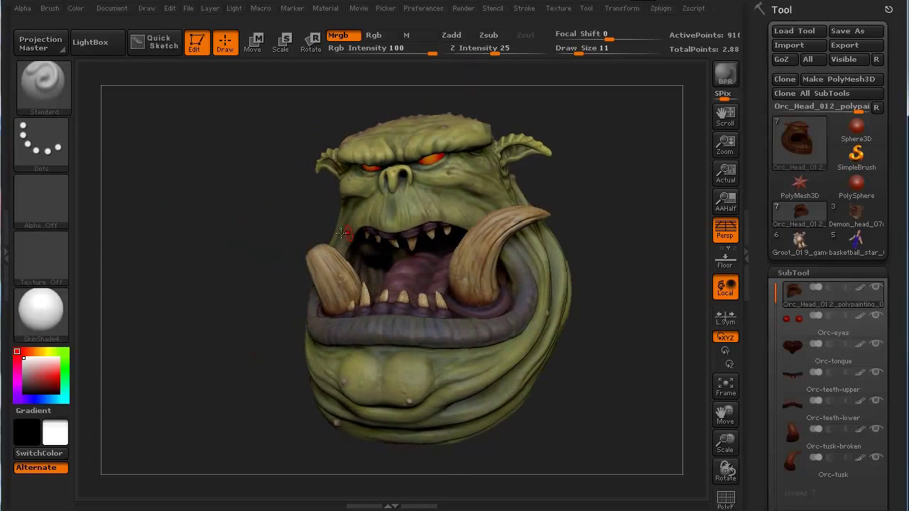
drag(305, 215, 271, 284)
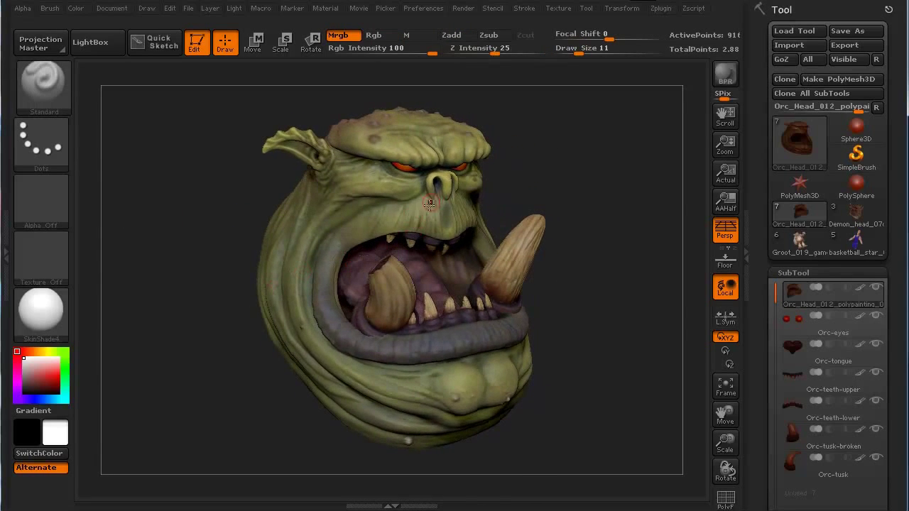
click(464, 10)
drag(187, 185, 182, 220)
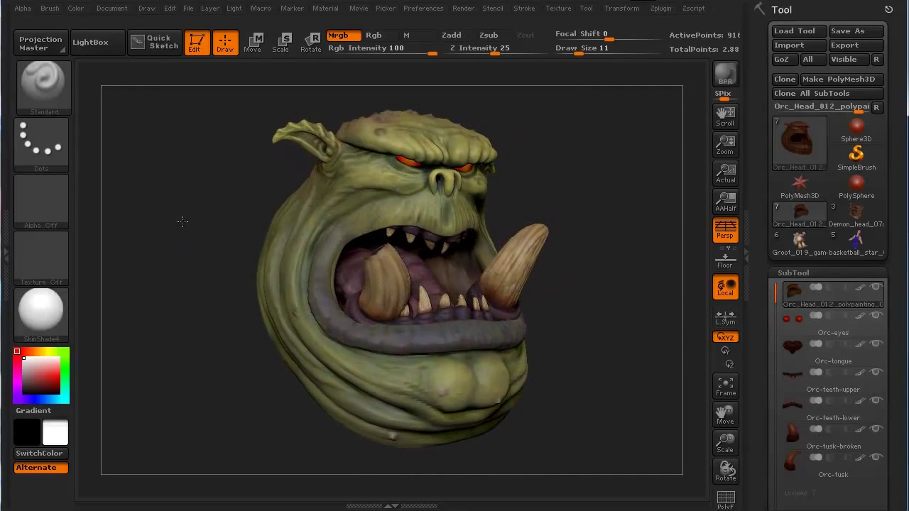
- Try the ReflectRed and Chrome BrightBlueTint materials on the orc head
click(48, 310)
click(234, 275)
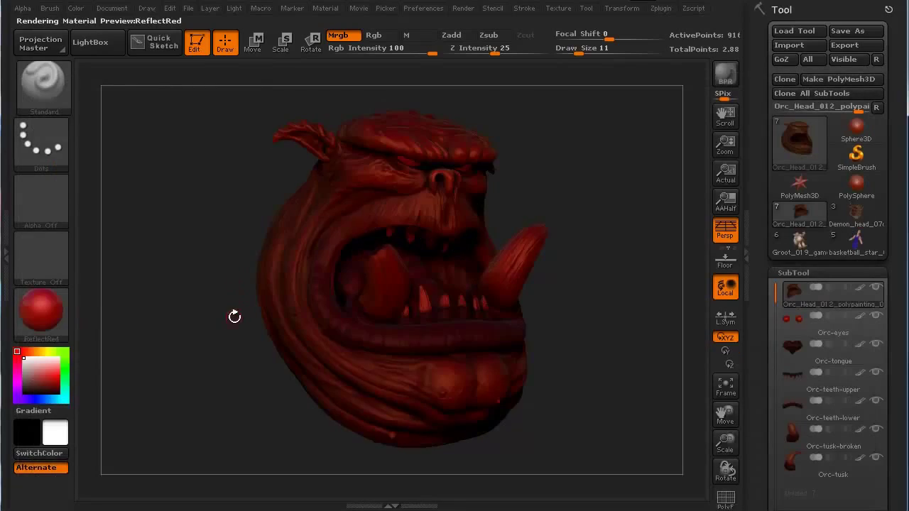
drag(232, 318, 163, 338)
click(33, 332)
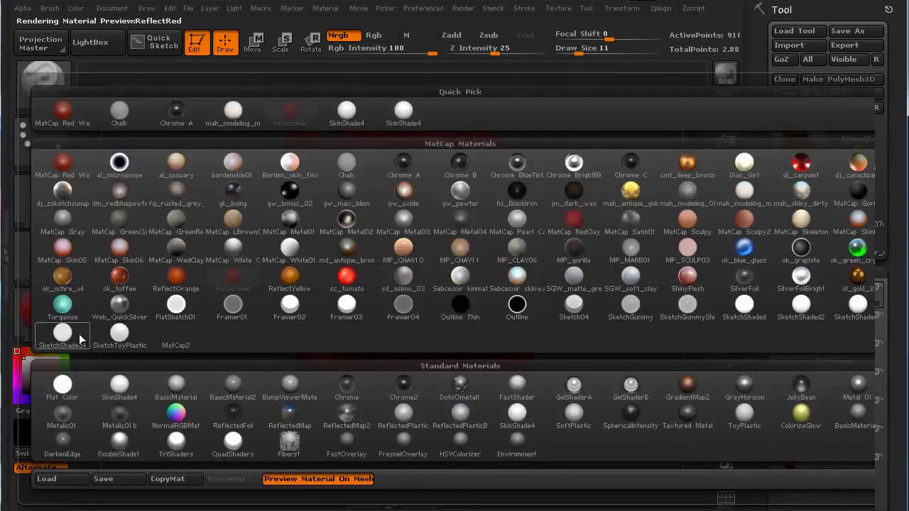
click(577, 165)
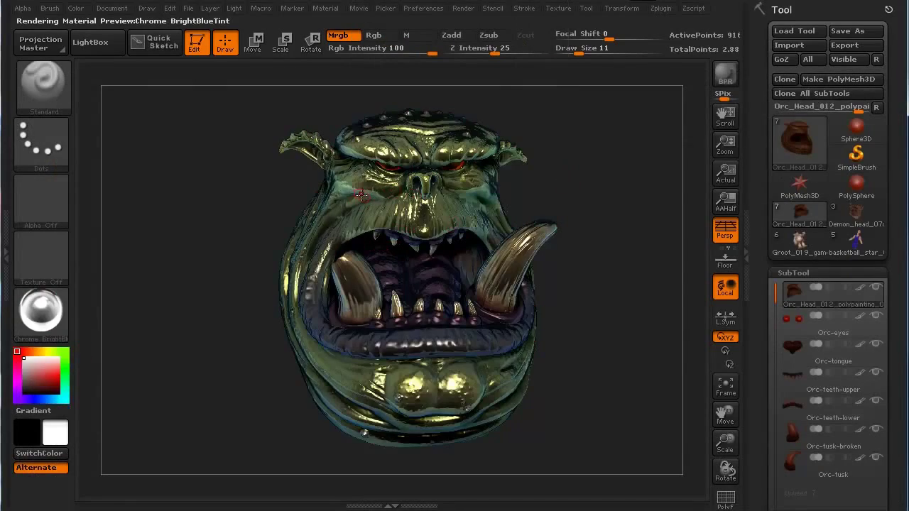
drag(181, 282, 110, 309)
- Try the Dias_Girl material, then settle on SkinShade4 for the orc head
click(49, 322)
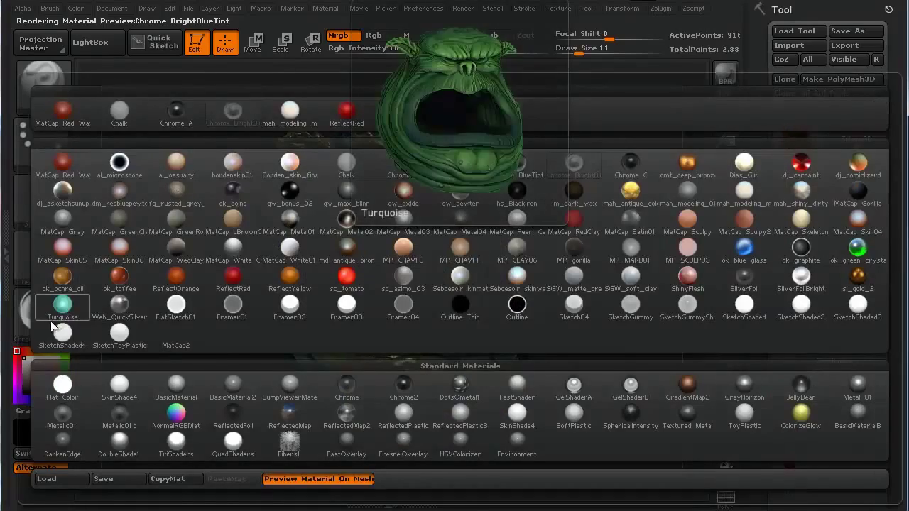
click(740, 167)
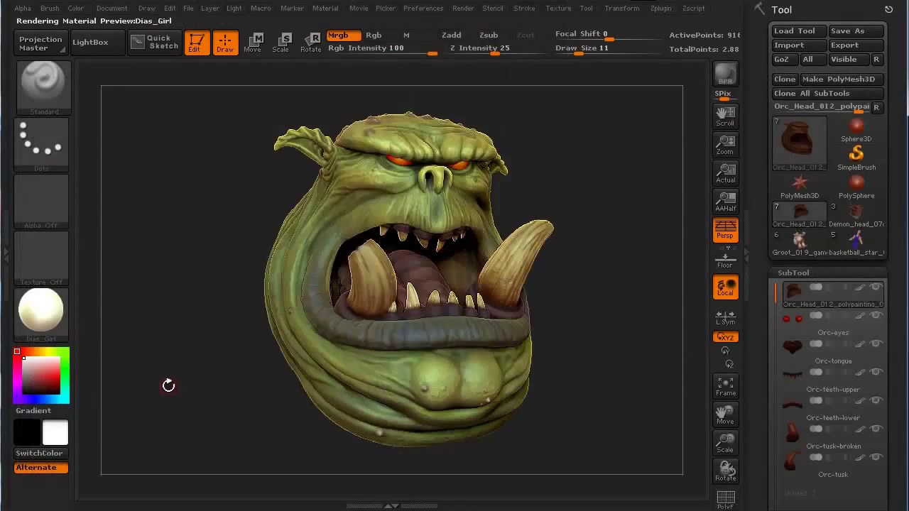
drag(168, 382, 217, 396)
click(57, 324)
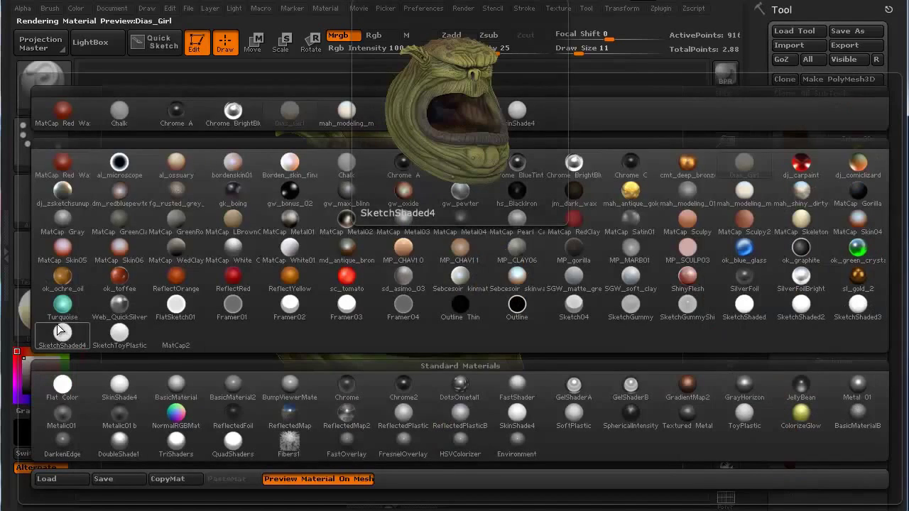
click(516, 111)
mouse_move(182, 346)
mouse_down()
mouse_move(194, 350)
mouse_move(187, 354)
mouse_up()
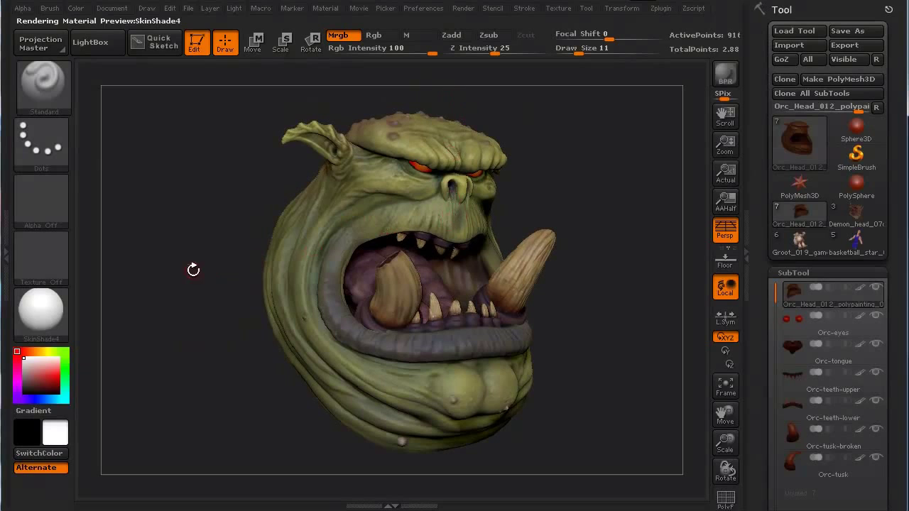
drag(194, 271, 234, 297)
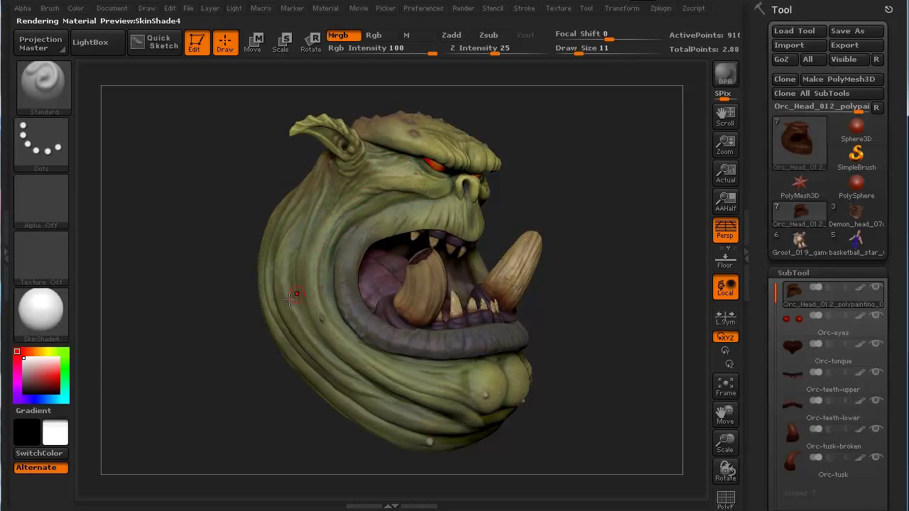
drag(209, 382, 184, 382)
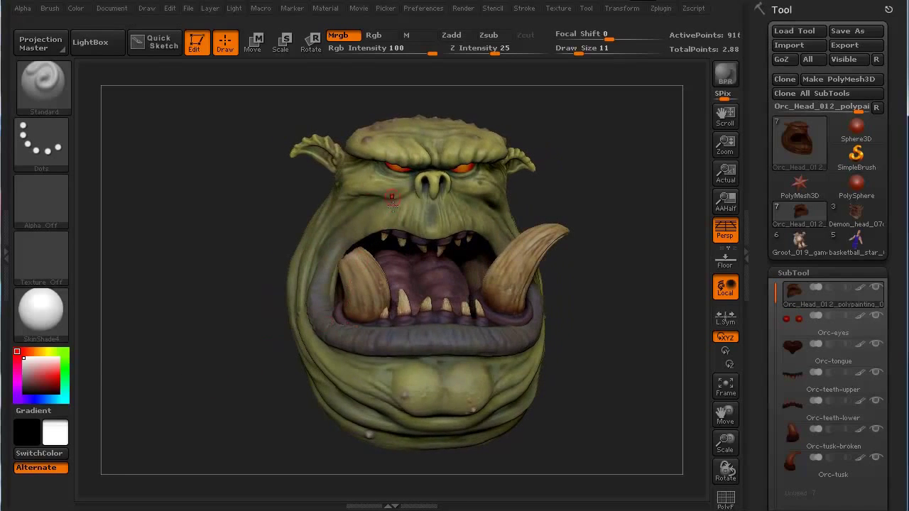
drag(226, 328, 259, 322)
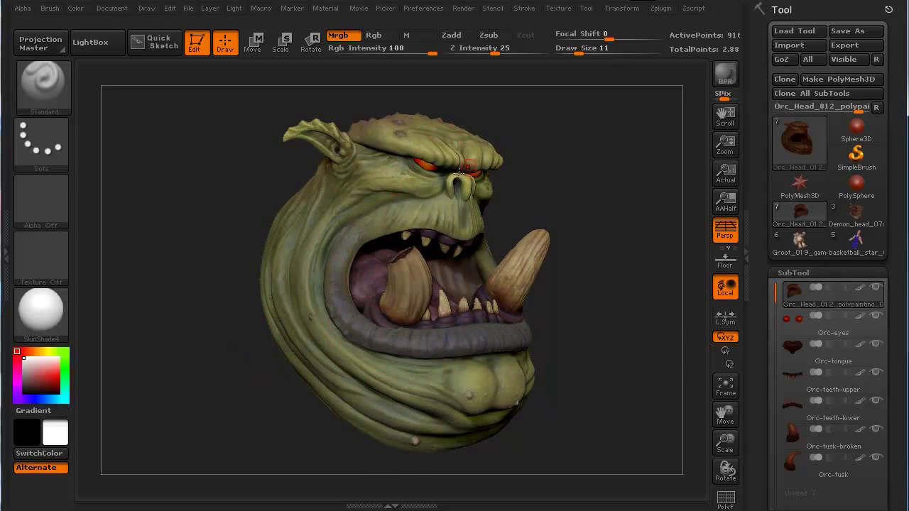
mouse_move(261, 388)
mouse_down()
mouse_move(209, 381)
mouse_move(264, 392)
mouse_move(203, 394)
mouse_move(265, 401)
mouse_up()
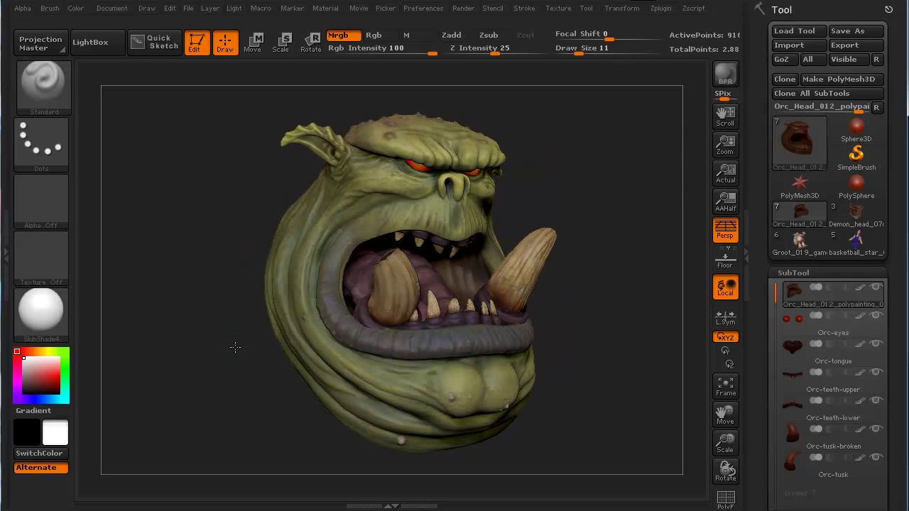
alt+drag(235, 347, 267, 353)
drag(242, 323, 230, 361)
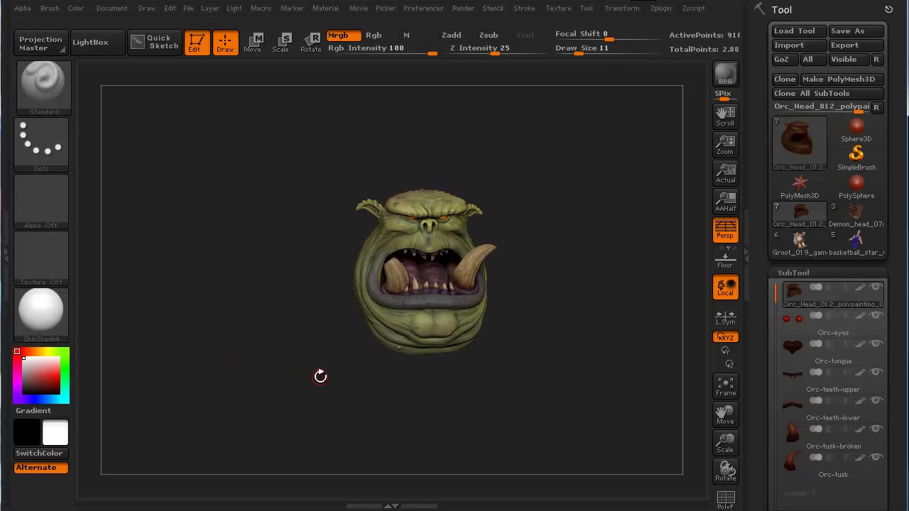
drag(377, 397, 347, 391)
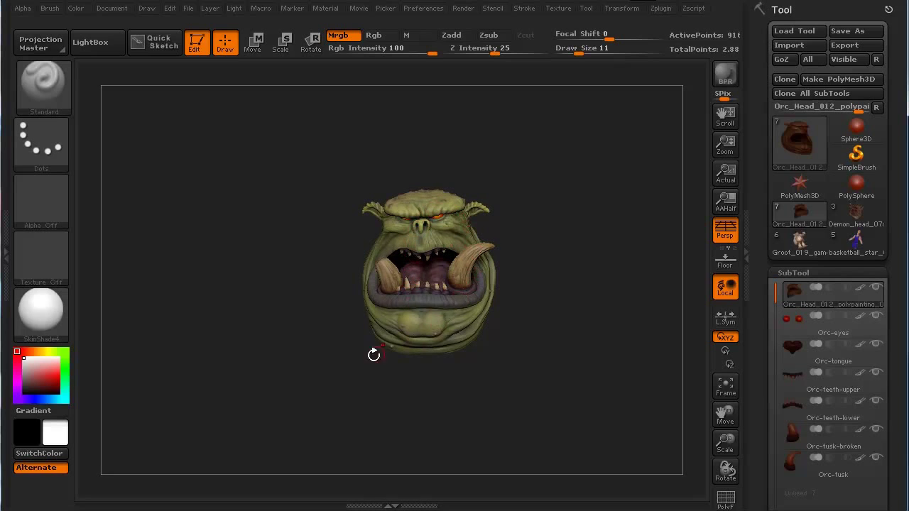
mouse_move(360, 360)
mouse_down()
mouse_move(345, 372)
mouse_move(361, 367)
mouse_up()
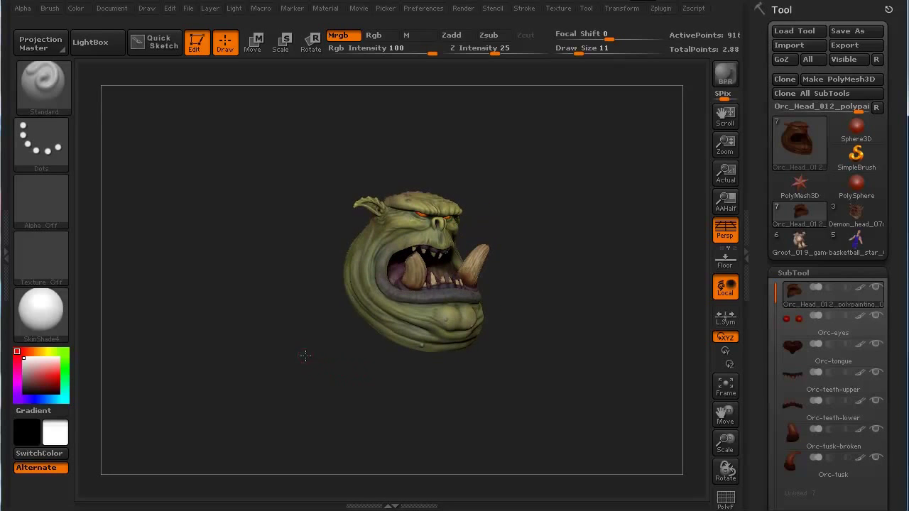
alt+drag(306, 356, 353, 428)
- Switch the orc head display to Flat rendering from the Render menu
drag(246, 404, 270, 416)
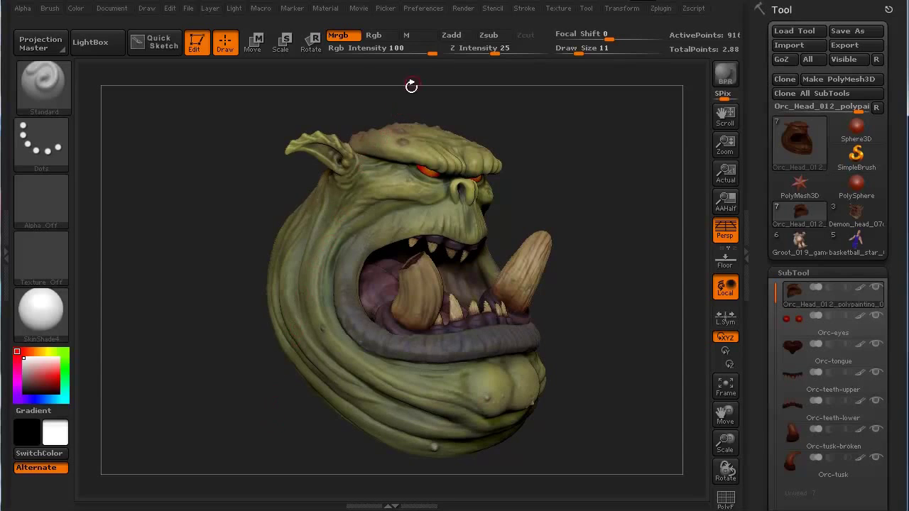
click(461, 9)
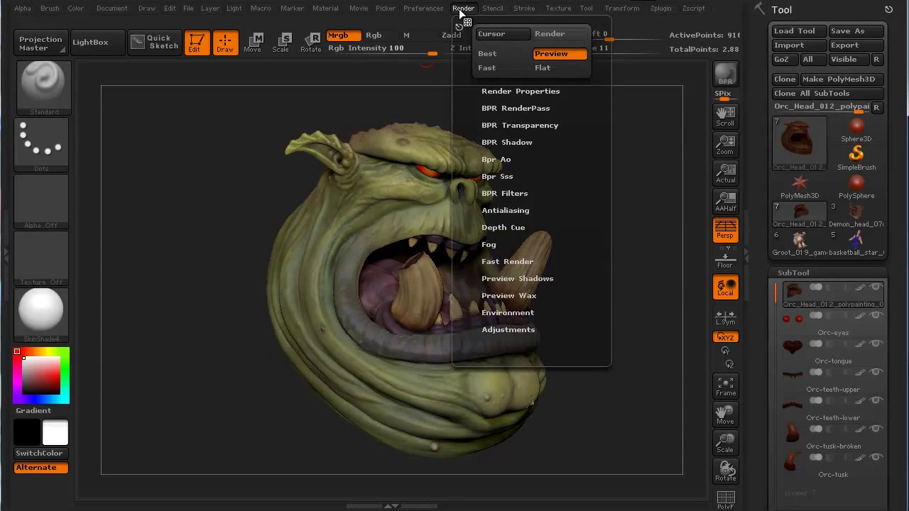
click(548, 67)
mouse_move(208, 282)
mouse_down()
mouse_move(223, 280)
mouse_move(226, 293)
mouse_move(169, 228)
mouse_move(210, 271)
mouse_move(183, 266)
mouse_move(181, 276)
mouse_move(163, 217)
mouse_move(159, 234)
mouse_up()
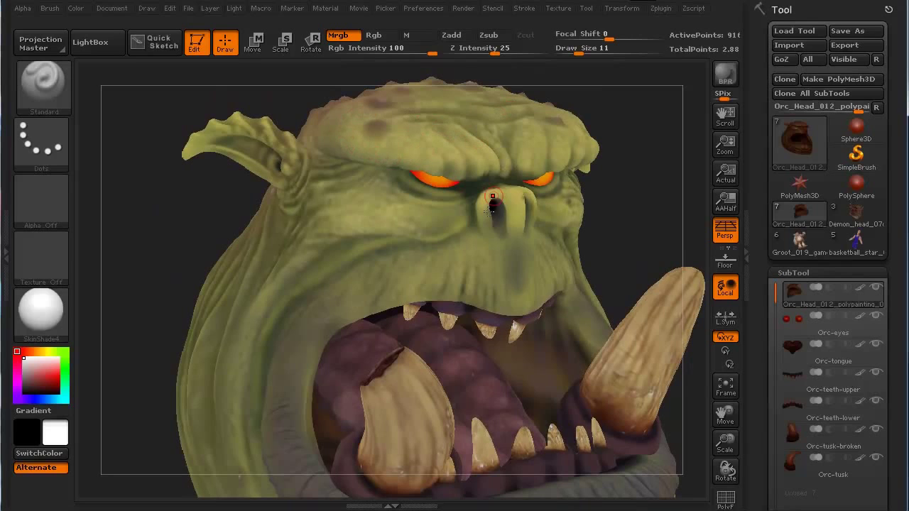
- Orbit and zoom the flat-rendered orc to inspect its face, brow and scalp
mouse_move(191, 230)
mouse_down()
mouse_move(157, 156)
mouse_move(165, 223)
mouse_move(189, 260)
mouse_move(167, 191)
mouse_move(161, 227)
mouse_move(173, 261)
mouse_move(154, 249)
mouse_move(167, 234)
mouse_move(152, 213)
mouse_move(170, 260)
mouse_move(220, 240)
mouse_move(177, 229)
mouse_up()
drag(435, 401, 381, 346)
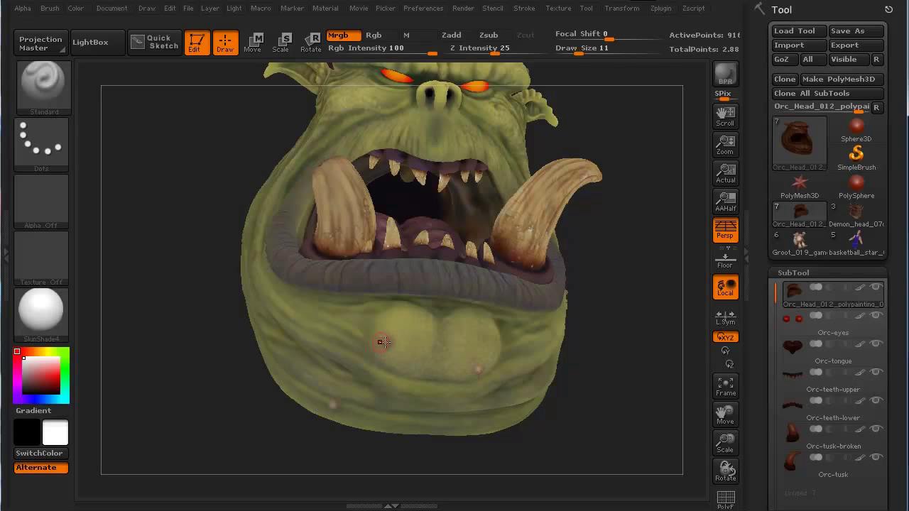
drag(213, 383, 211, 426)
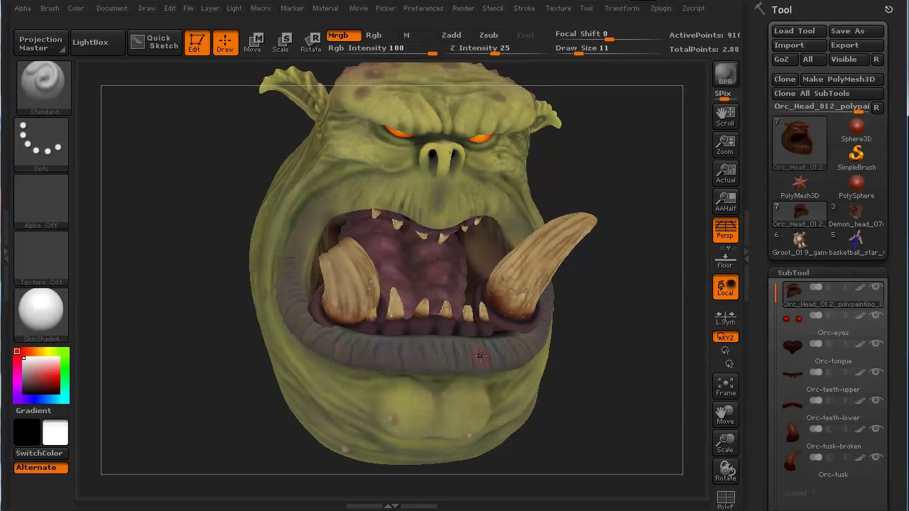
drag(155, 281, 146, 309)
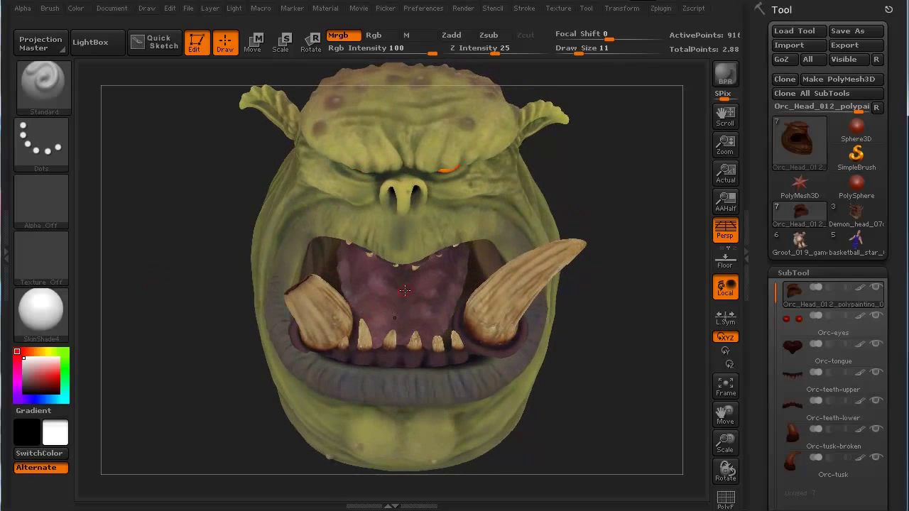
drag(234, 301, 200, 315)
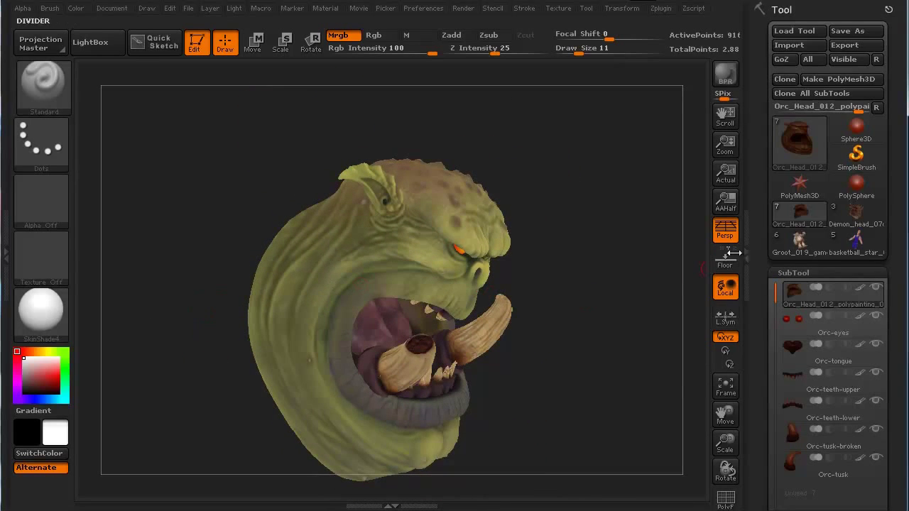
- Load the Demon_head tool, frame it, and orbit it through both profiles
click(852, 211)
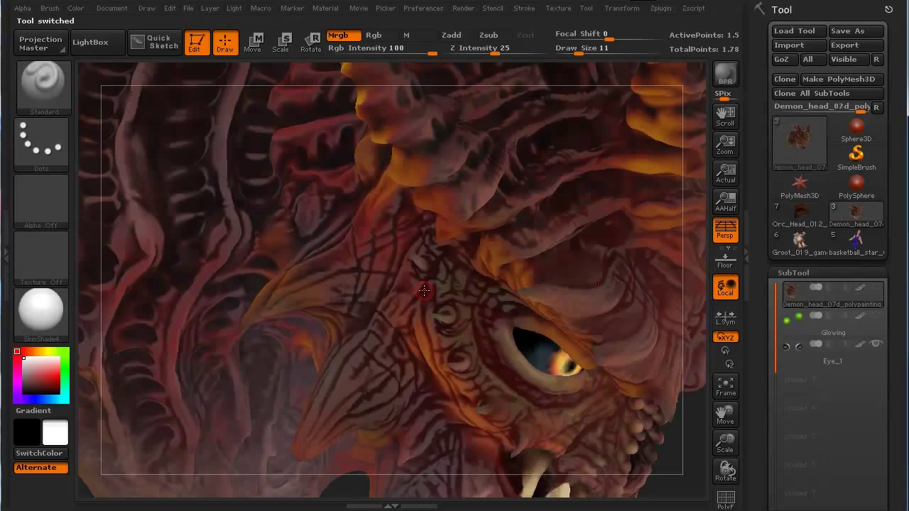
key(f)
mouse_move(180, 243)
mouse_down()
mouse_move(175, 258)
mouse_move(121, 148)
mouse_move(166, 383)
mouse_move(164, 313)
mouse_up()
mouse_move(172, 386)
mouse_down()
mouse_move(178, 312)
mouse_move(204, 343)
mouse_move(164, 288)
mouse_move(174, 314)
mouse_up()
drag(658, 281, 566, 261)
drag(219, 333, 146, 321)
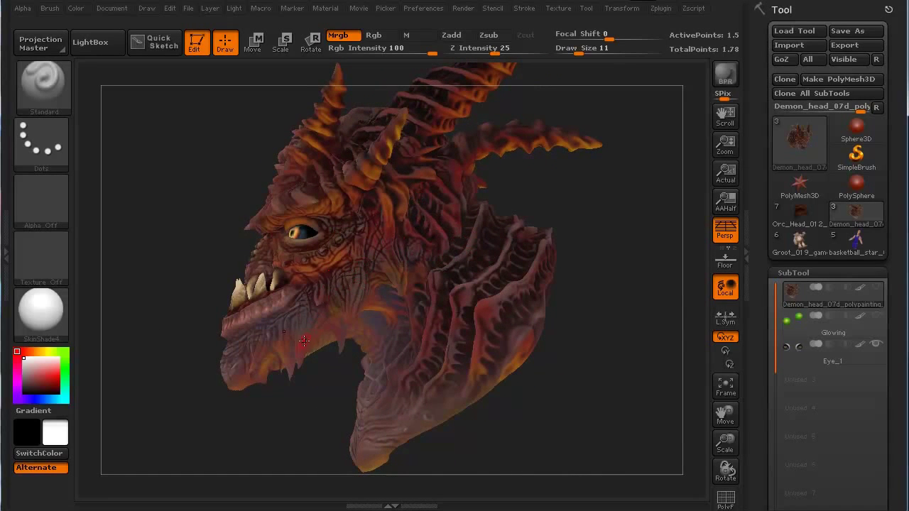
mouse_move(154, 290)
mouse_down()
mouse_move(168, 235)
mouse_move(217, 265)
mouse_move(161, 246)
mouse_move(187, 265)
mouse_move(183, 274)
mouse_move(178, 266)
mouse_move(176, 304)
mouse_move(171, 293)
mouse_up()
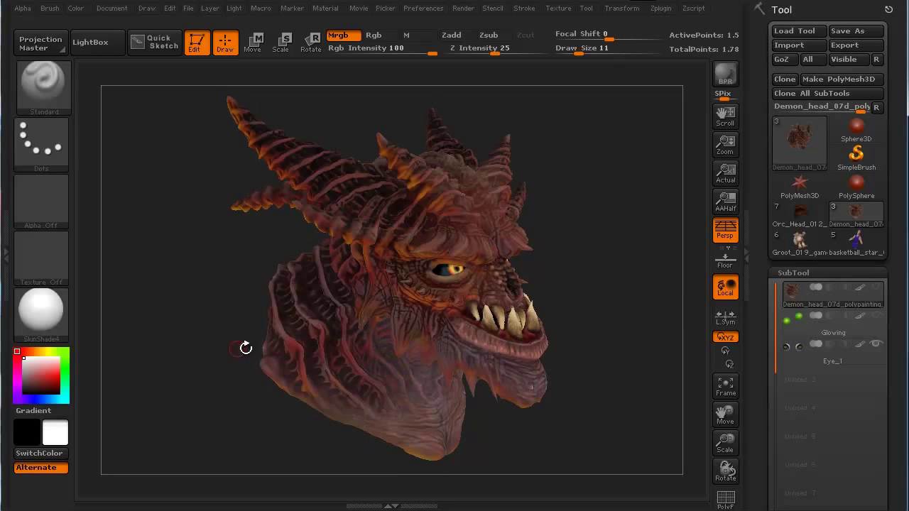
- Keep orbiting the demon head to view it from the front, left and right
drag(225, 349, 313, 314)
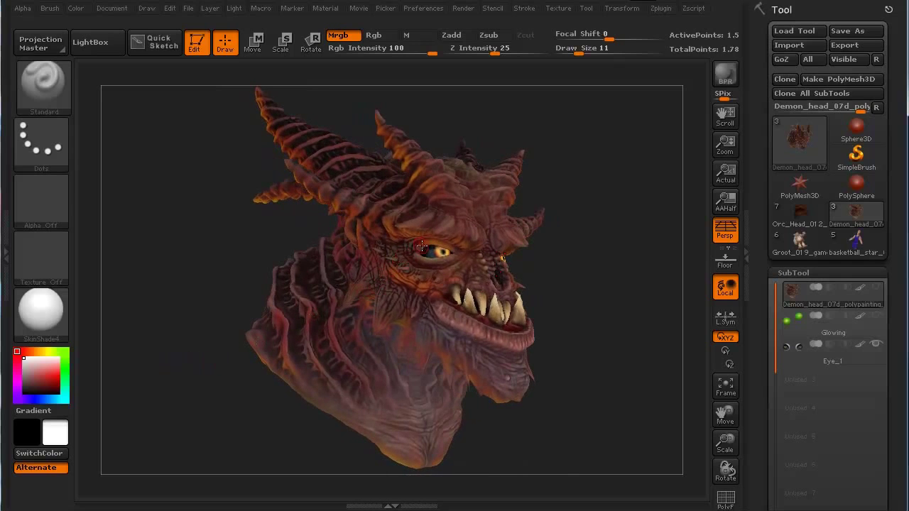
drag(198, 223, 392, 227)
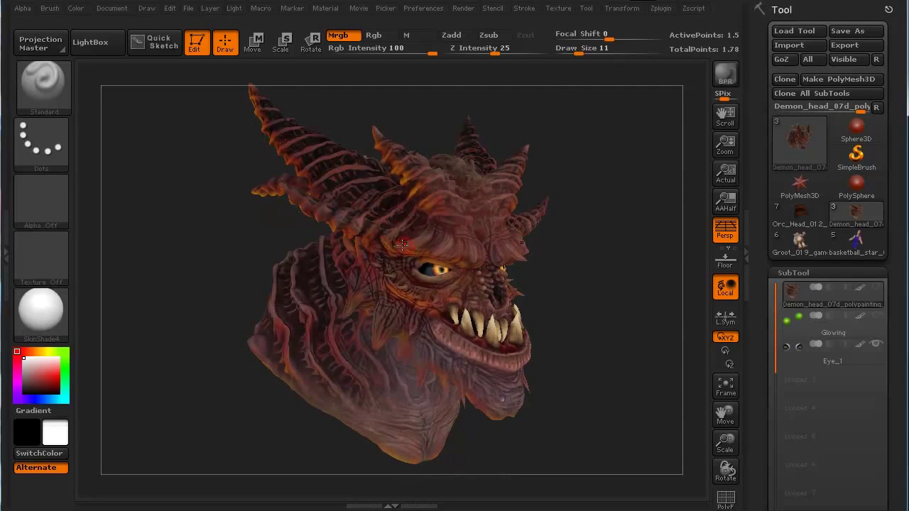
drag(216, 312, 197, 295)
drag(183, 326, 203, 335)
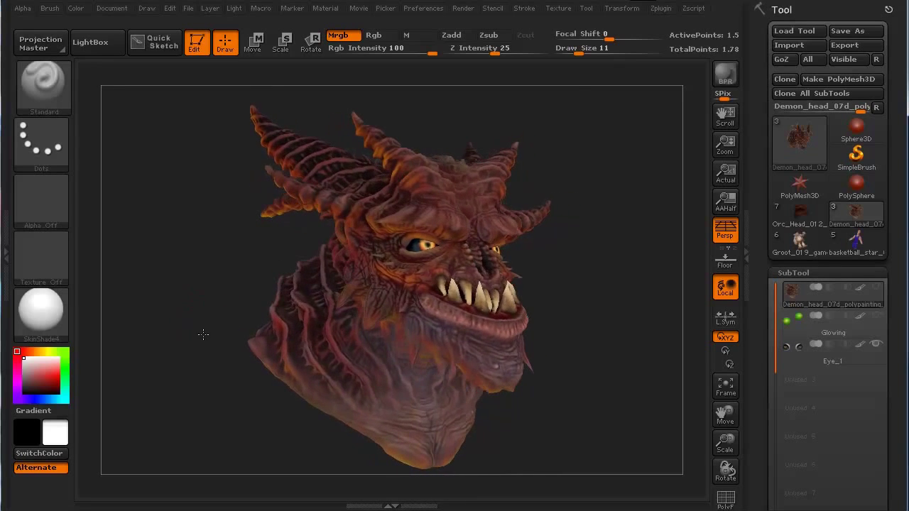
mouse_move(170, 304)
mouse_down()
mouse_move(191, 318)
mouse_move(158, 317)
mouse_up()
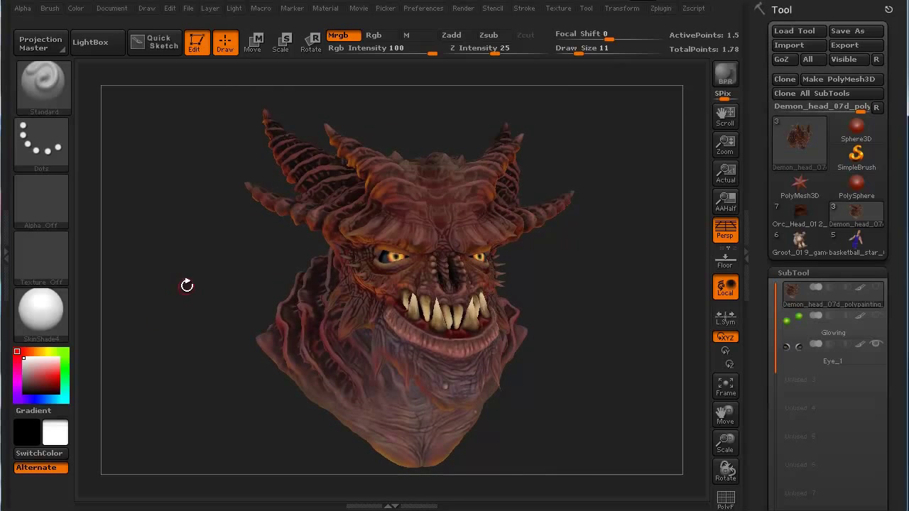
drag(187, 285, 151, 285)
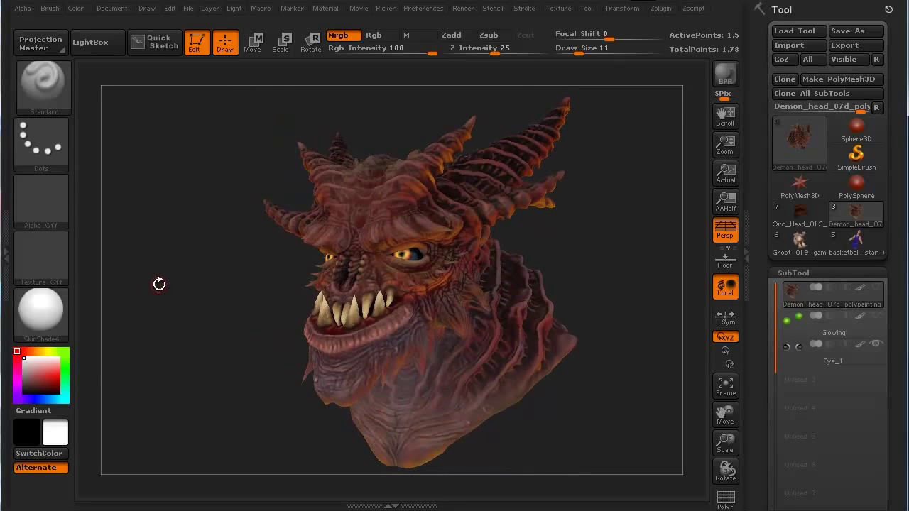
drag(198, 313, 190, 309)
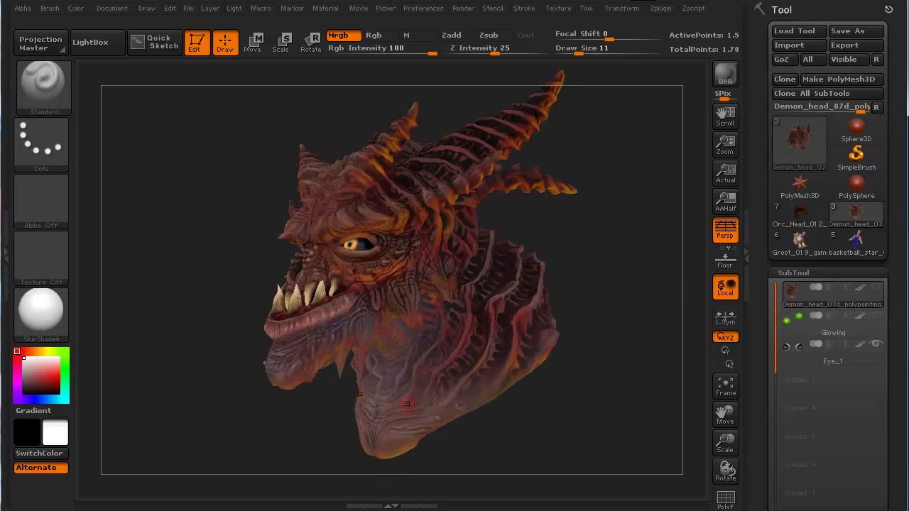
drag(204, 289, 237, 277)
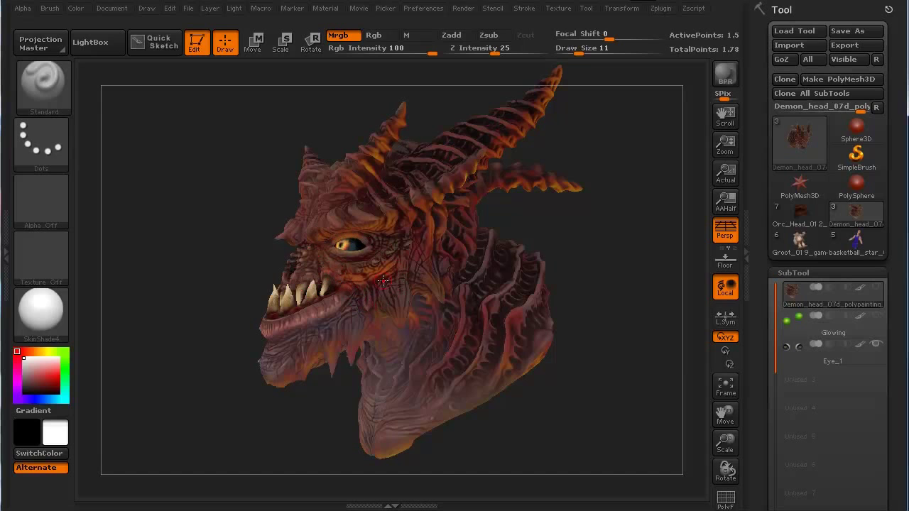
drag(174, 295, 192, 370)
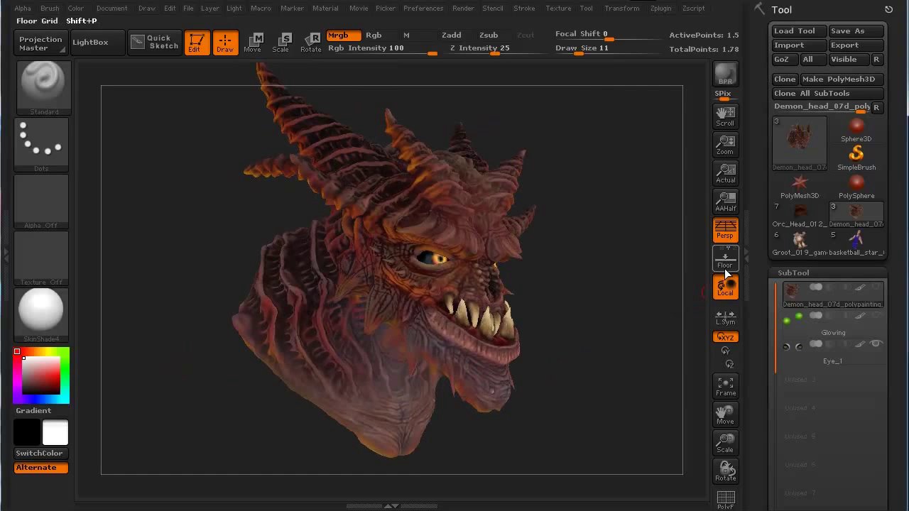
- Load the basketball_star tool, frame it, and orbit to inspect its head from above
click(855, 241)
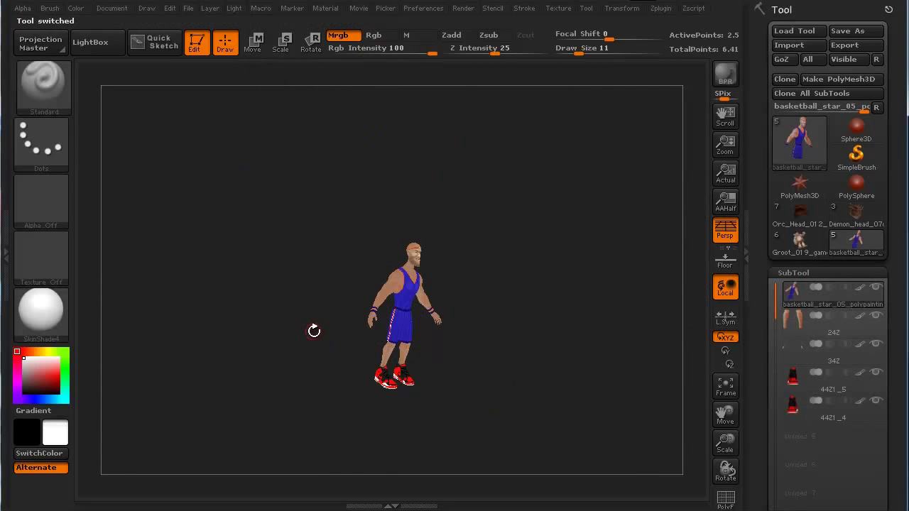
key(f)
shift+drag(274, 328, 249, 331)
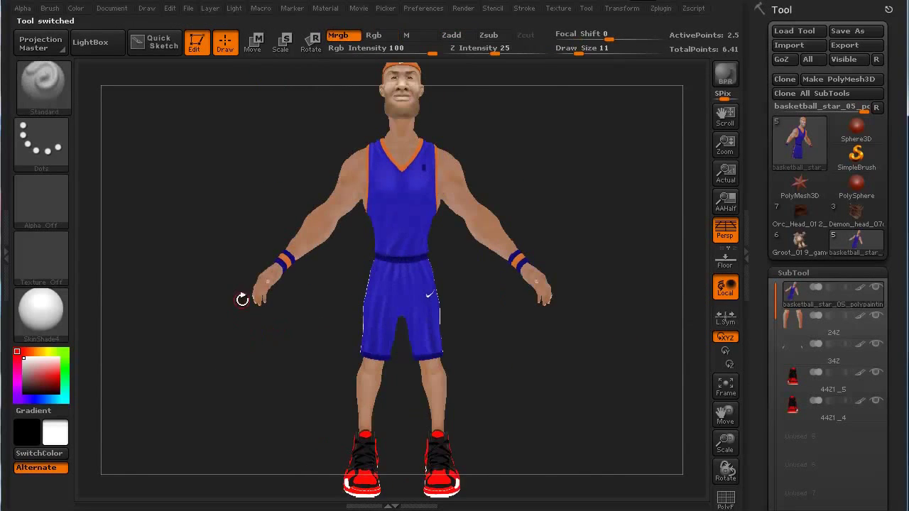
alt+drag(244, 280, 196, 394)
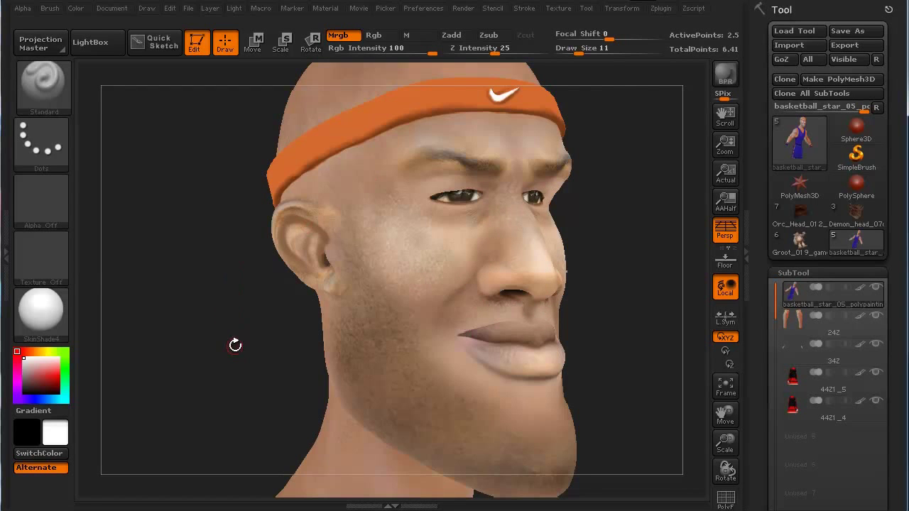
drag(234, 346, 279, 317)
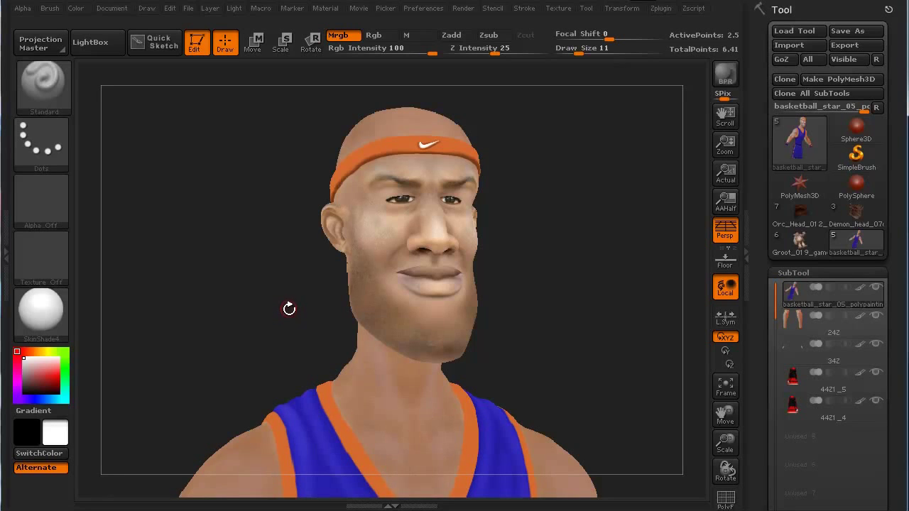
click(794, 243)
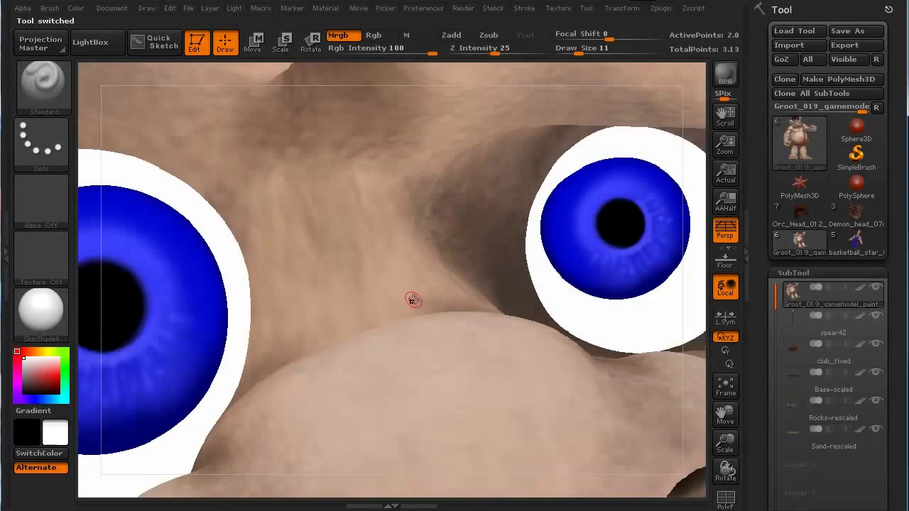
key(f)
drag(189, 245, 367, 306)
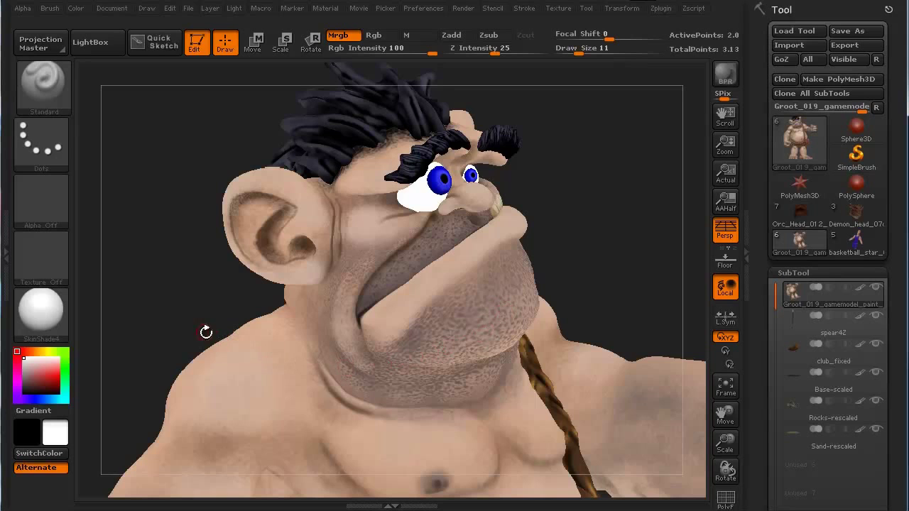
mouse_move(178, 310)
mouse_down()
mouse_move(175, 245)
mouse_move(223, 412)
mouse_move(203, 305)
mouse_move(164, 312)
mouse_up()
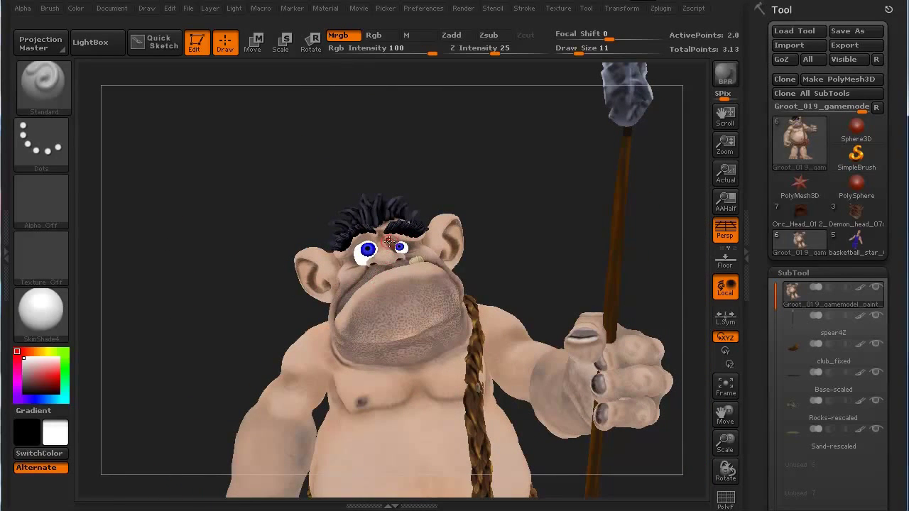
mouse_move(278, 313)
mouse_down()
mouse_move(234, 325)
mouse_move(260, 324)
mouse_move(209, 319)
mouse_move(211, 339)
mouse_move(225, 305)
mouse_move(197, 227)
mouse_move(230, 237)
mouse_up()
key(shift)
drag(521, 298, 461, 262)
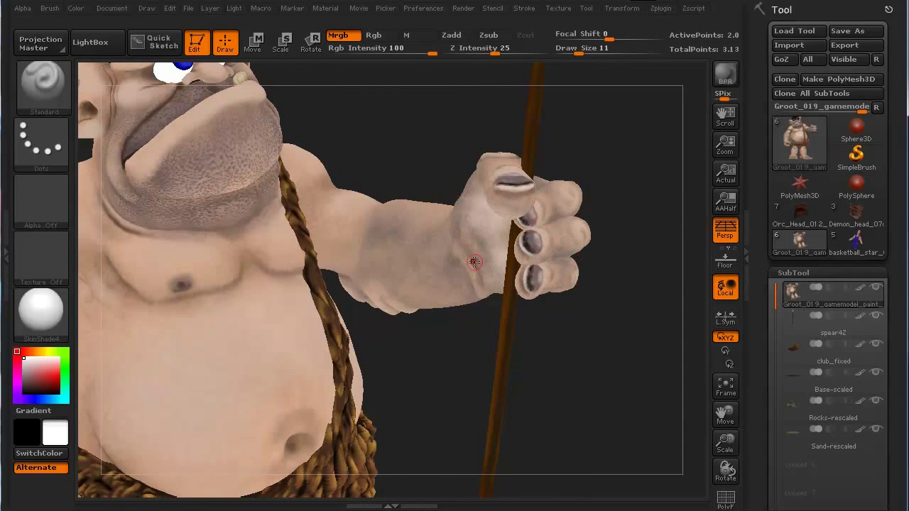
alt+drag(452, 383, 227, 282)
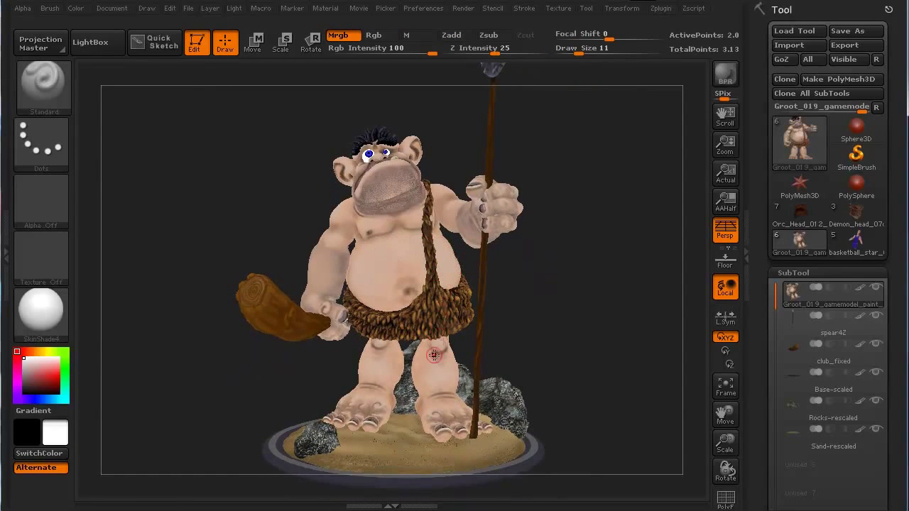
drag(194, 219, 169, 223)
alt+drag(159, 376, 559, 349)
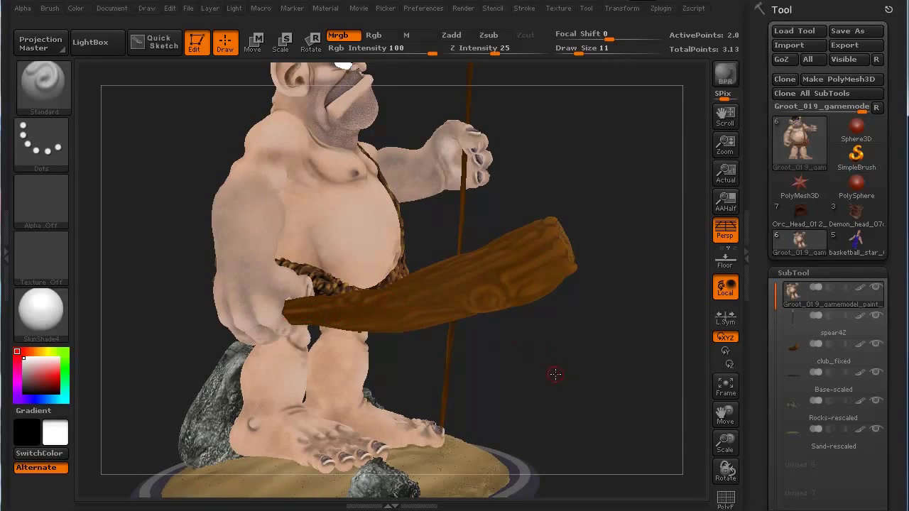
drag(546, 375, 528, 379)
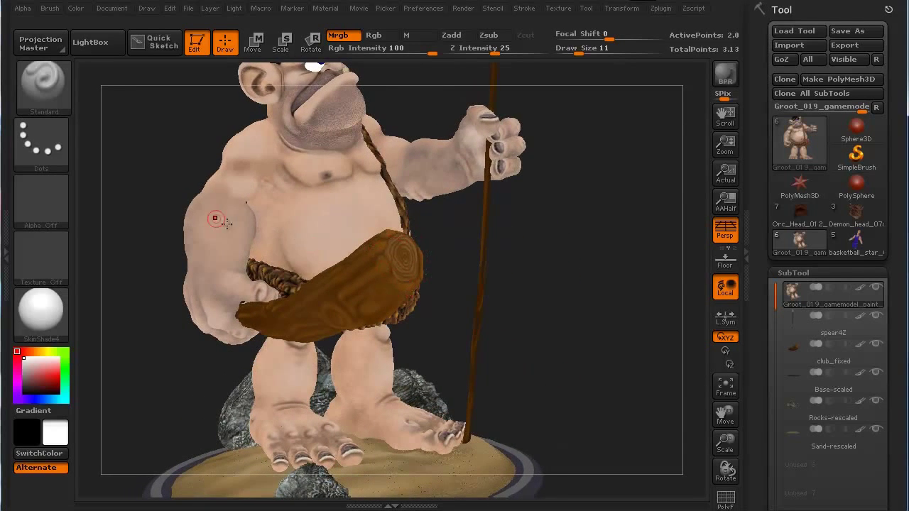
drag(188, 208, 437, 346)
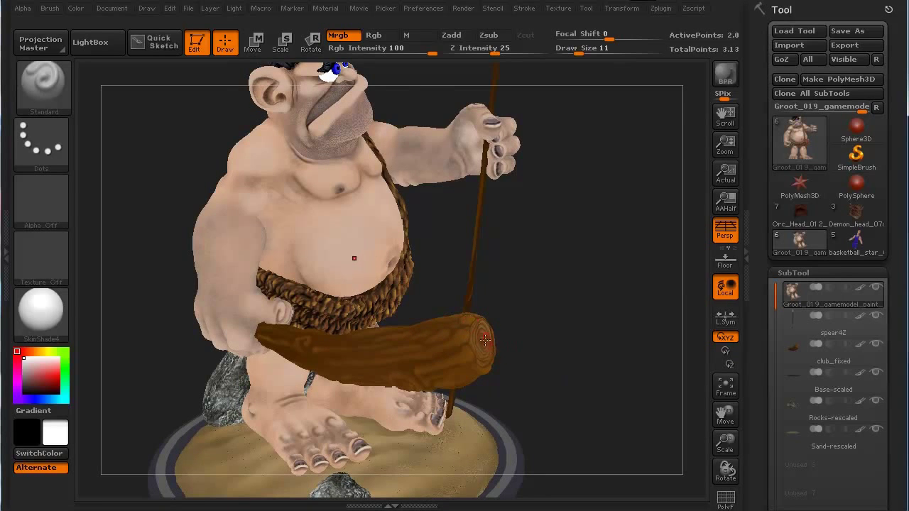
mouse_move(561, 364)
mouse_down()
mouse_move(552, 325)
mouse_move(512, 334)
mouse_move(490, 355)
mouse_move(233, 367)
mouse_move(189, 333)
mouse_move(229, 372)
mouse_move(207, 369)
mouse_move(183, 390)
mouse_move(229, 397)
mouse_move(230, 372)
mouse_move(253, 366)
mouse_up()
key(shift)
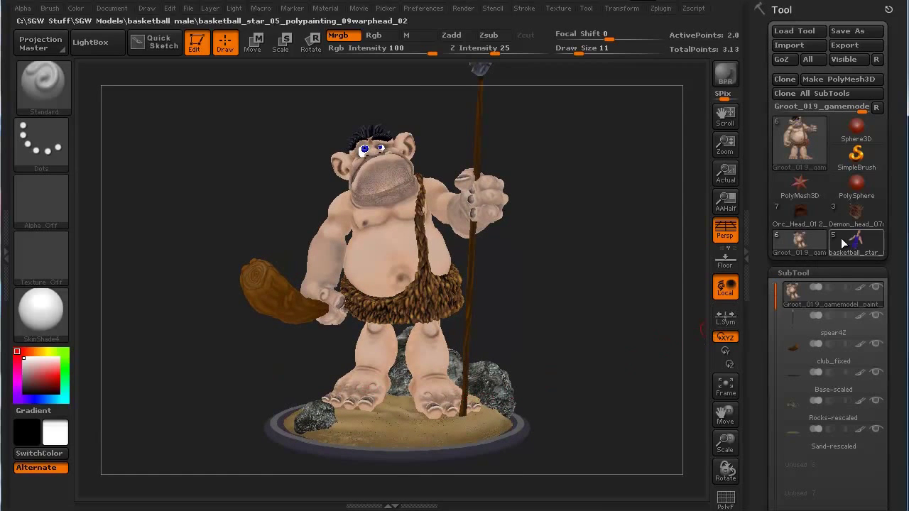
- Load the Demon_head tool, frame it, and display it with the Preview renderer
click(855, 212)
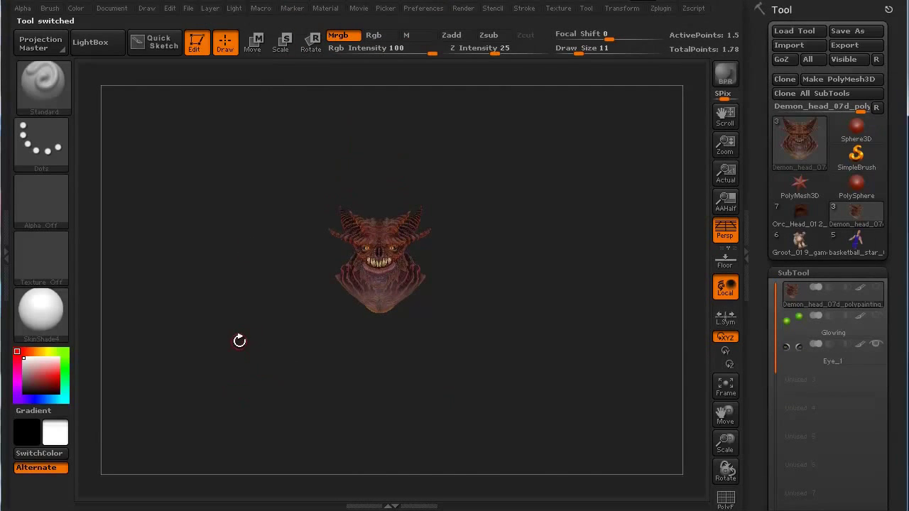
key(f)
drag(199, 365, 250, 358)
click(462, 8)
click(553, 55)
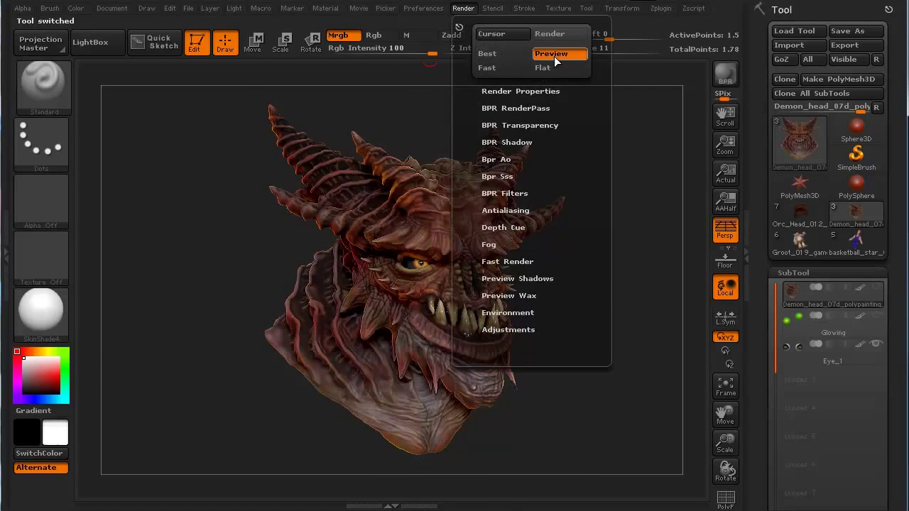
- Turn the demon head to a right profile and switch to Flat rendering
drag(213, 375, 201, 348)
drag(228, 271, 212, 397)
click(458, 7)
click(560, 69)
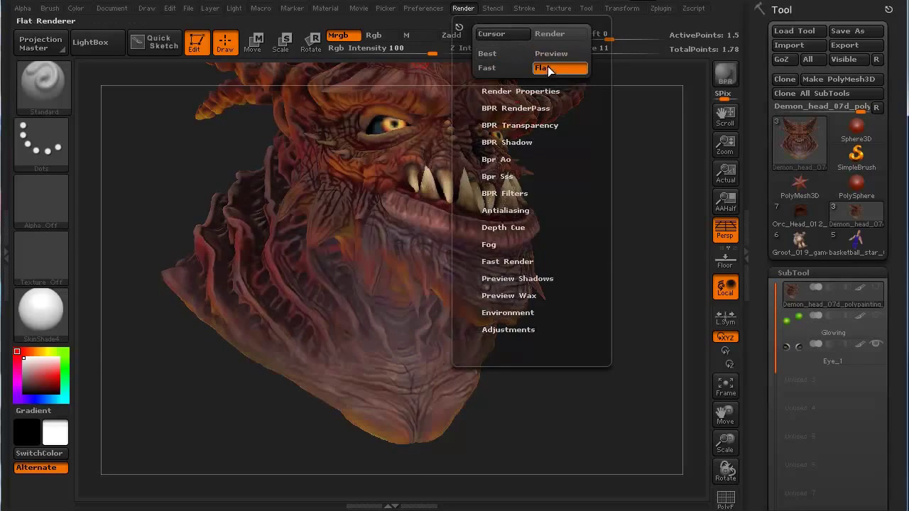
- Zoom around the jaw and whole head, then return to Preview rendering
alt+drag(195, 429, 340, 348)
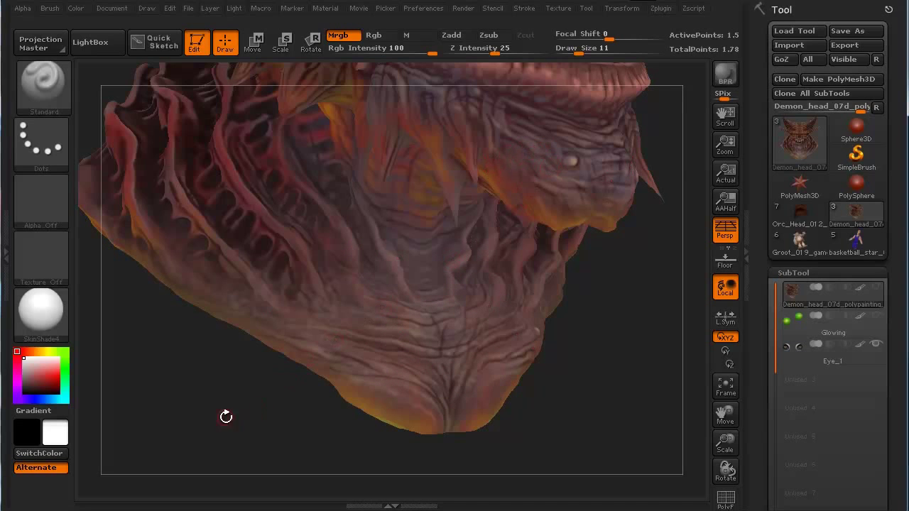
alt+drag(224, 416, 271, 323)
drag(157, 322, 234, 421)
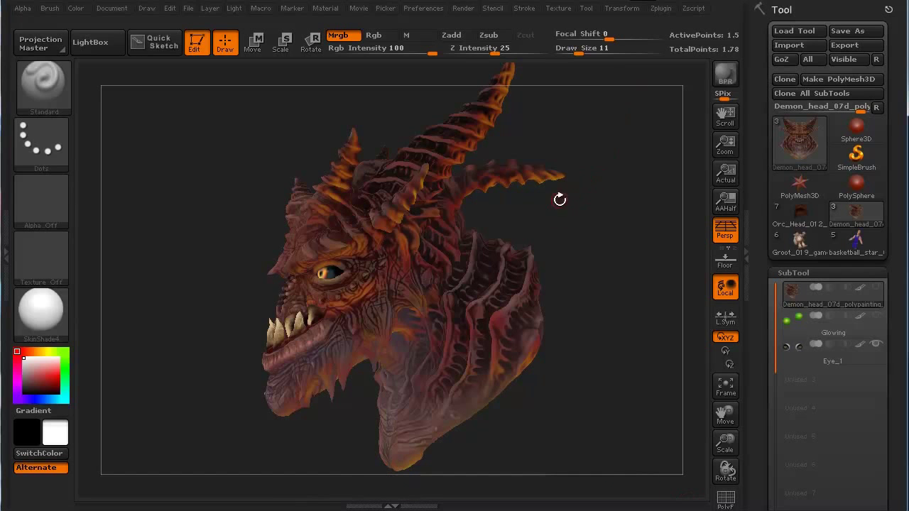
drag(561, 214, 560, 233)
click(464, 9)
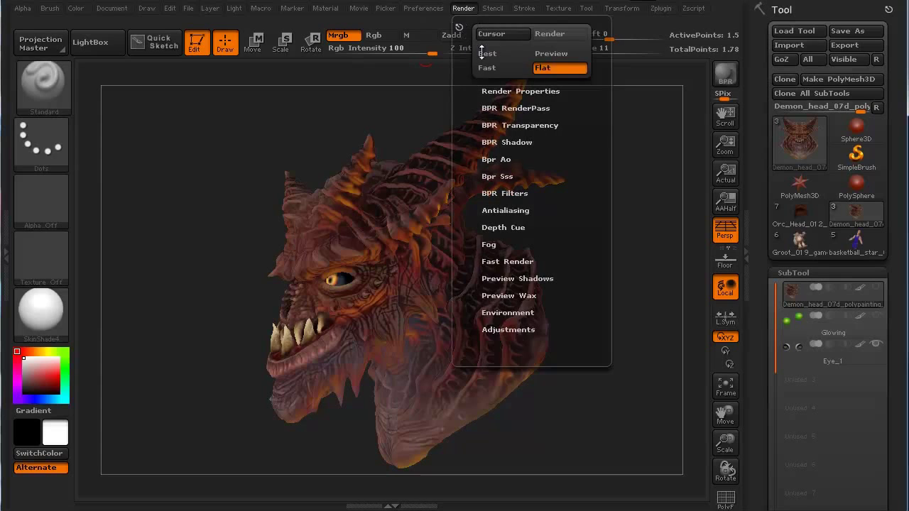
click(543, 54)
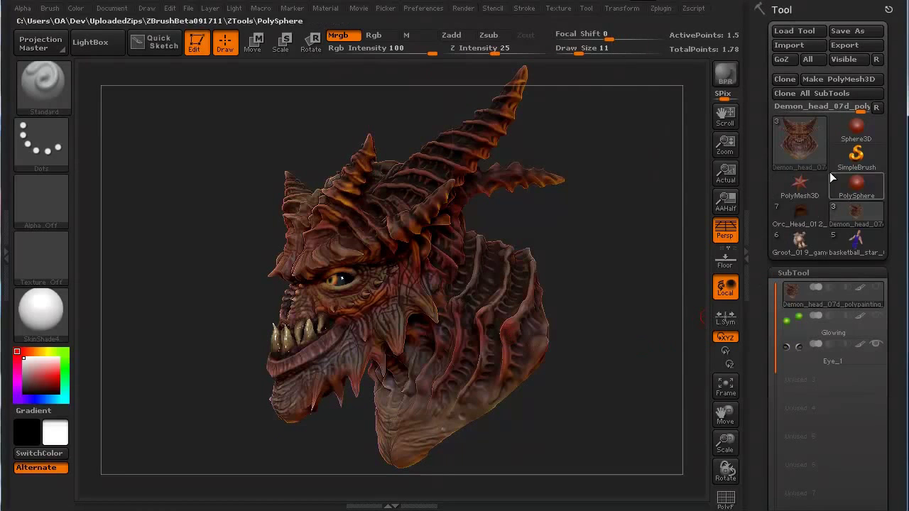
- Load a Sphere3D, convert it to an editable polymesh, and show its PolyF wireframe
click(855, 135)
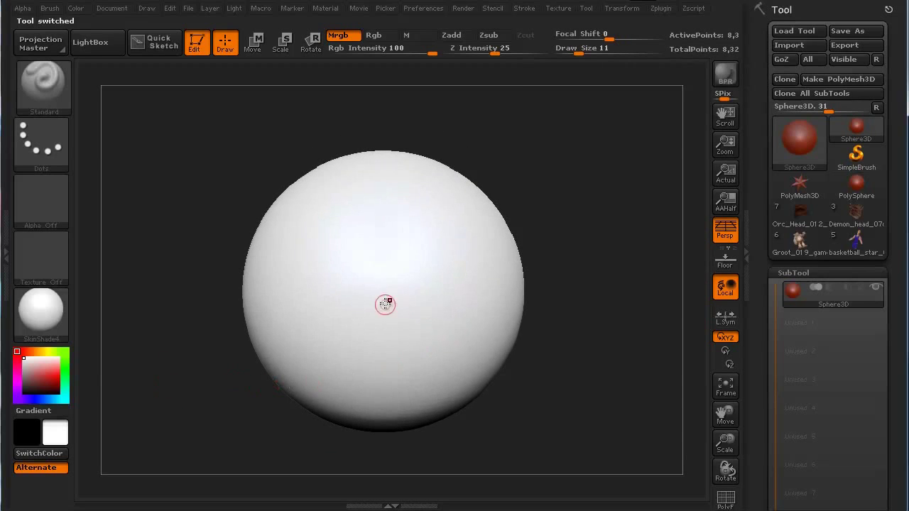
click(836, 79)
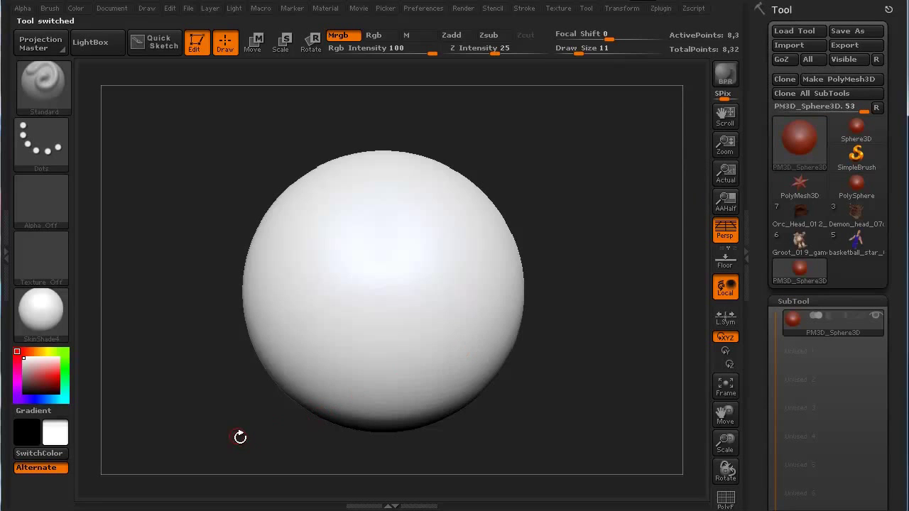
key(shift)
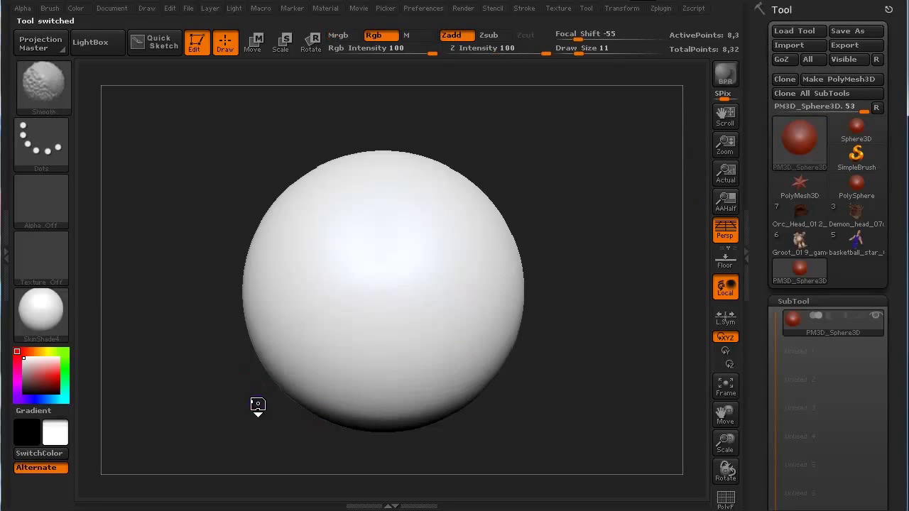
key(shift+f)
drag(260, 408, 237, 433)
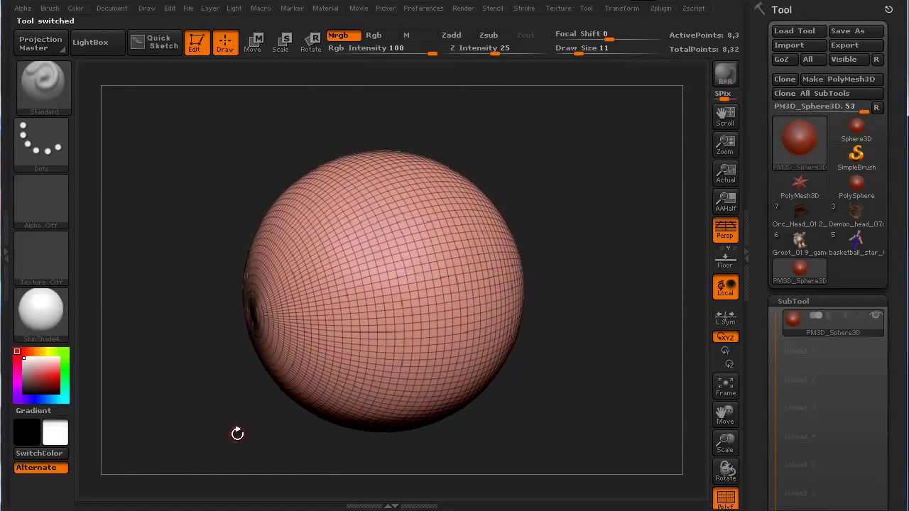
- Subdivide the sphere twice with Ctrl+D, then turn PolyF off
key(ctrl+d)
key(ctrl+d)
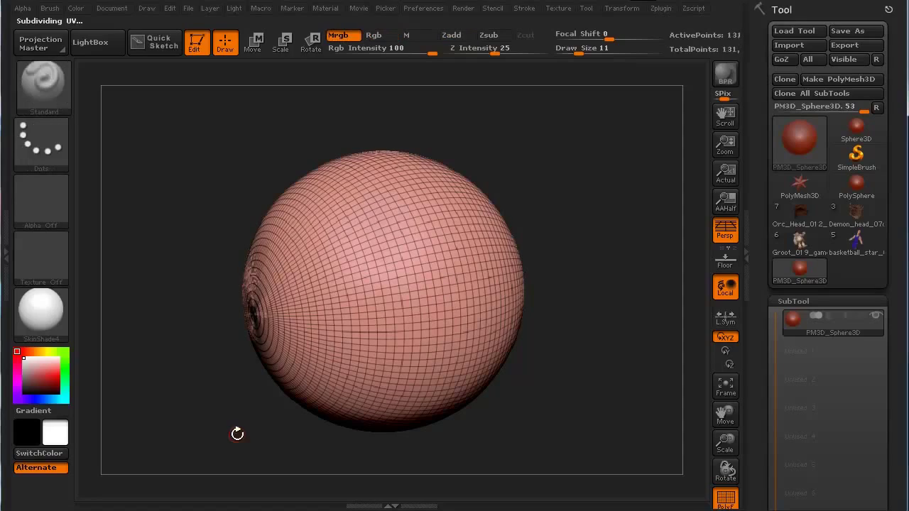
drag(261, 440, 271, 422)
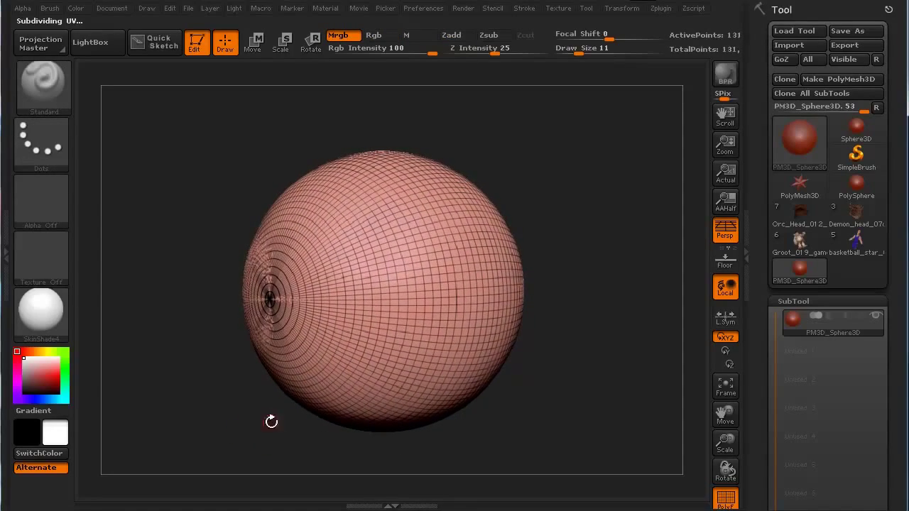
click(746, 254)
key(ctrl)
key(ctrl+d)
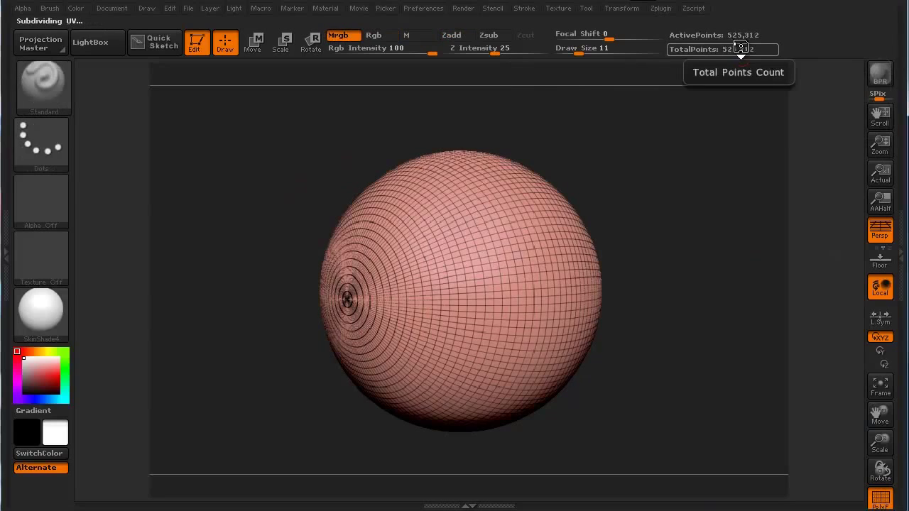
click(901, 246)
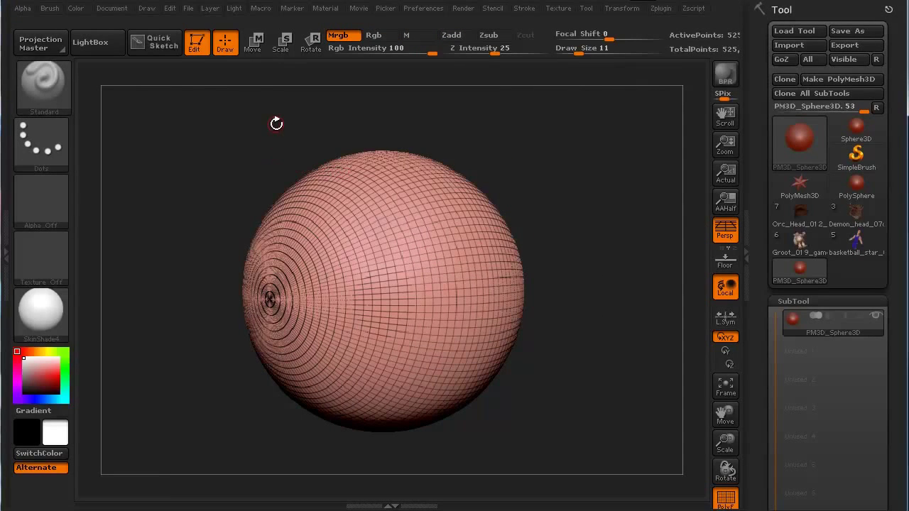
key(shift+f)
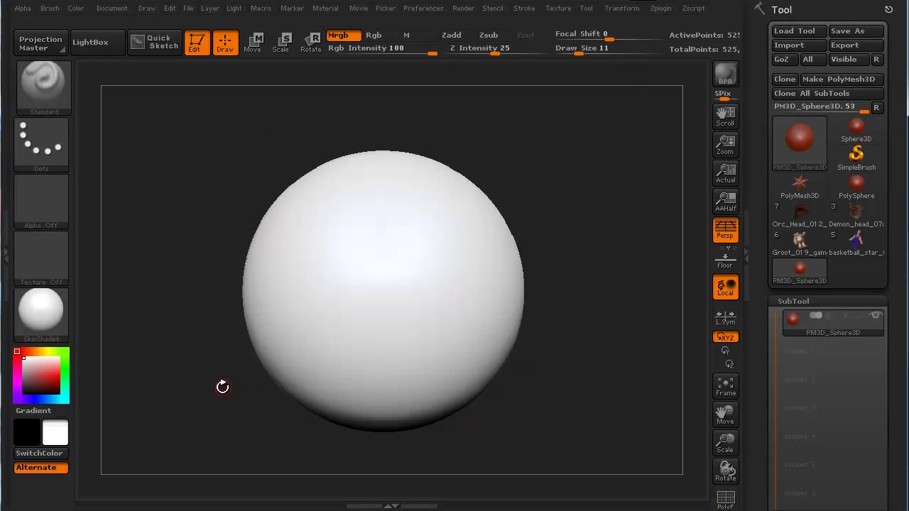
mouse_move(194, 407)
alt+mouse_down()
mouse_move(212, 403)
mouse_move(209, 414)
mouse_move(182, 406)
alt+mouse_up()
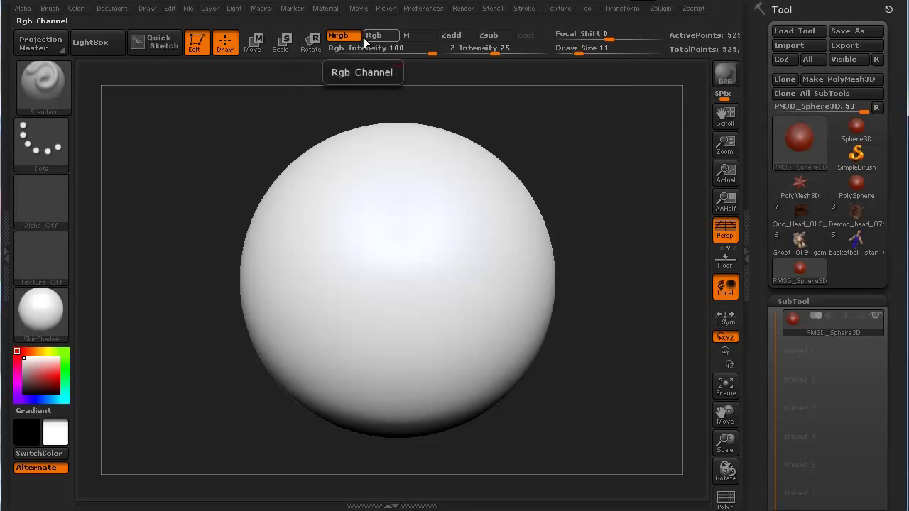
- Try the MatCap Red Wax material on the sphere, then switch to mah_modeling_matte
click(53, 309)
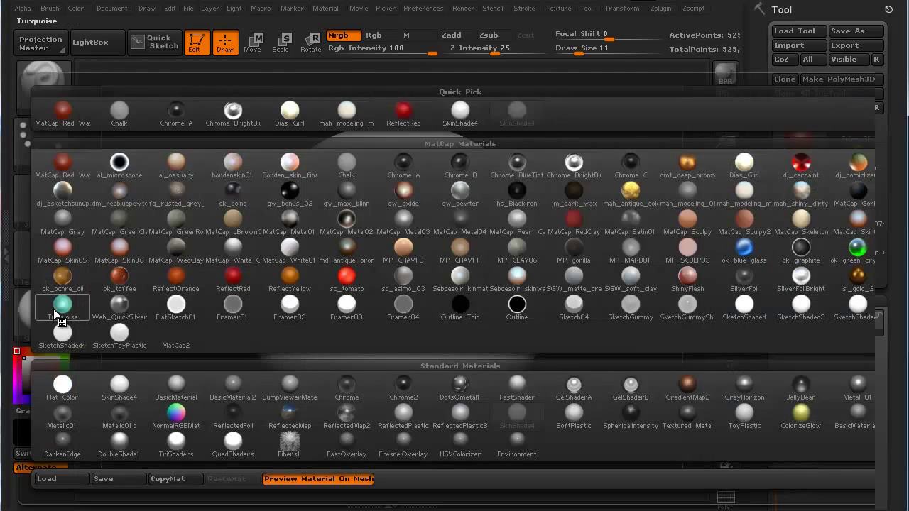
click(62, 163)
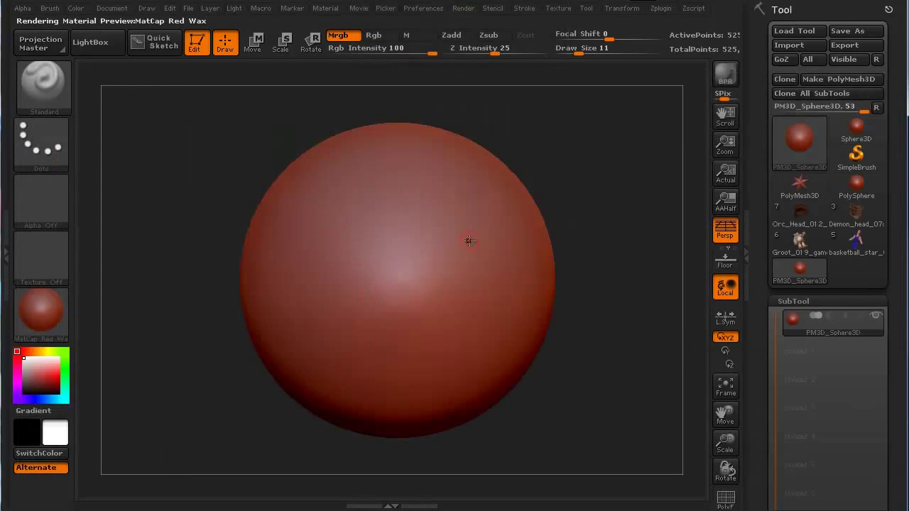
click(36, 316)
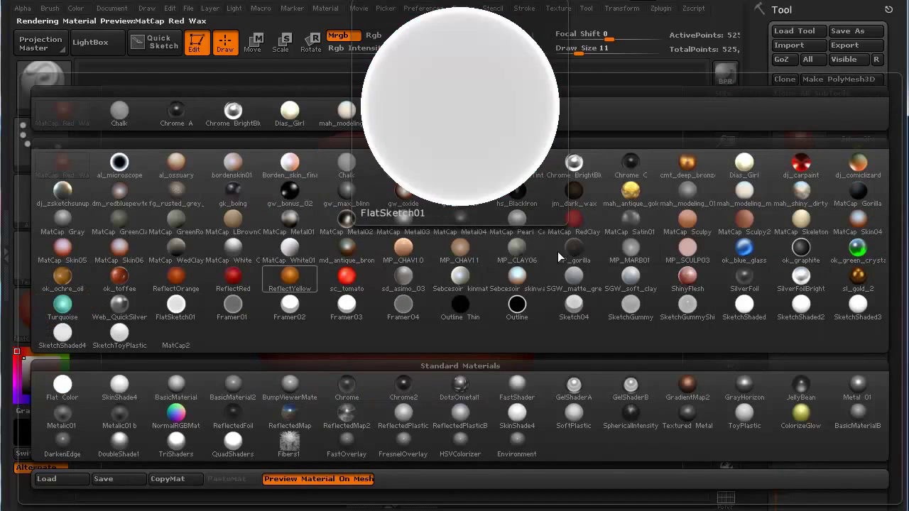
click(736, 191)
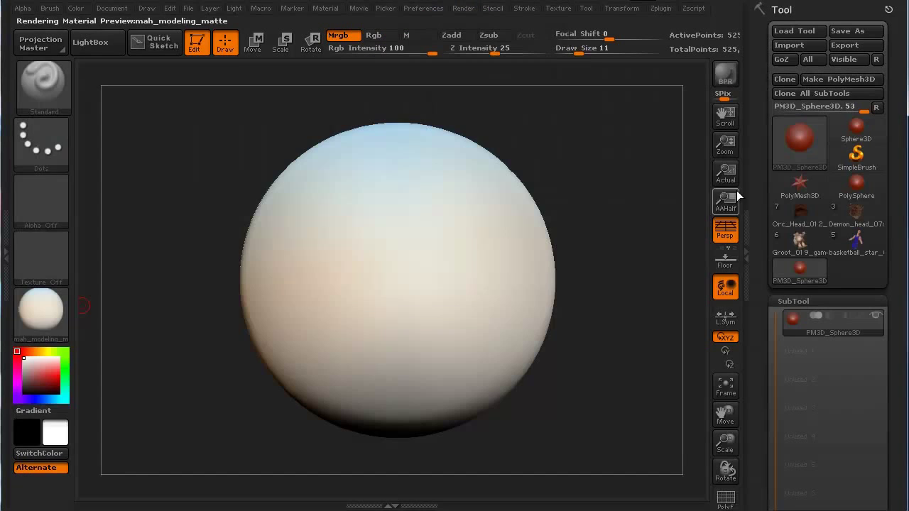
- Turn on colour-only Rgb painting and fill the whole sphere with the current colour
click(374, 35)
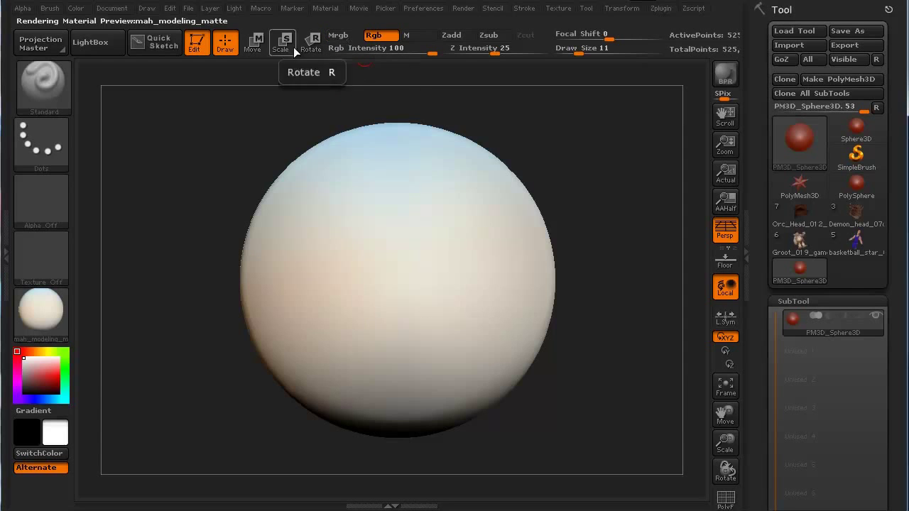
click(76, 9)
click(103, 273)
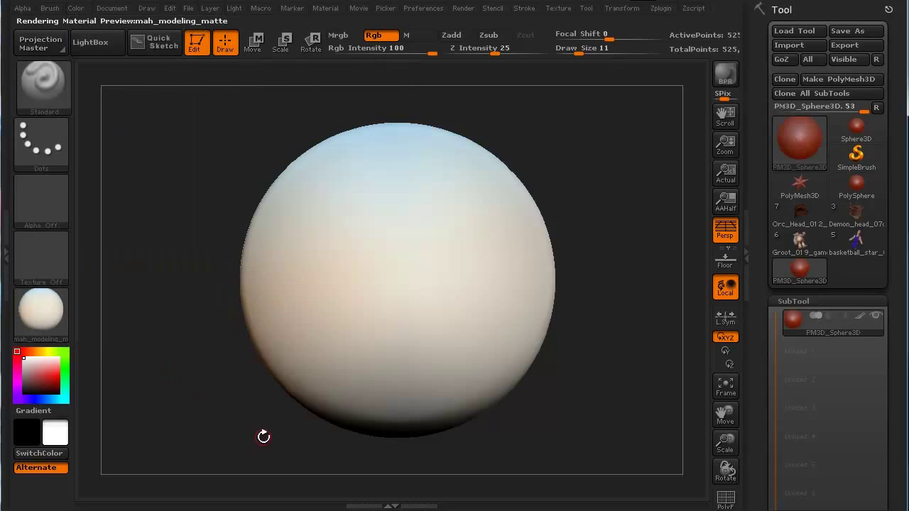
- Apply mah_antique_gold to the sphere and pick red as the paint colour
click(43, 306)
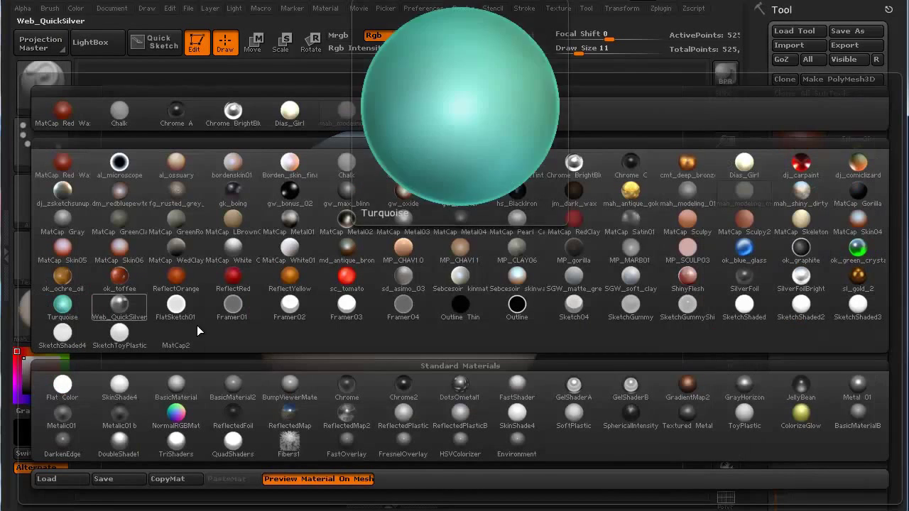
click(631, 191)
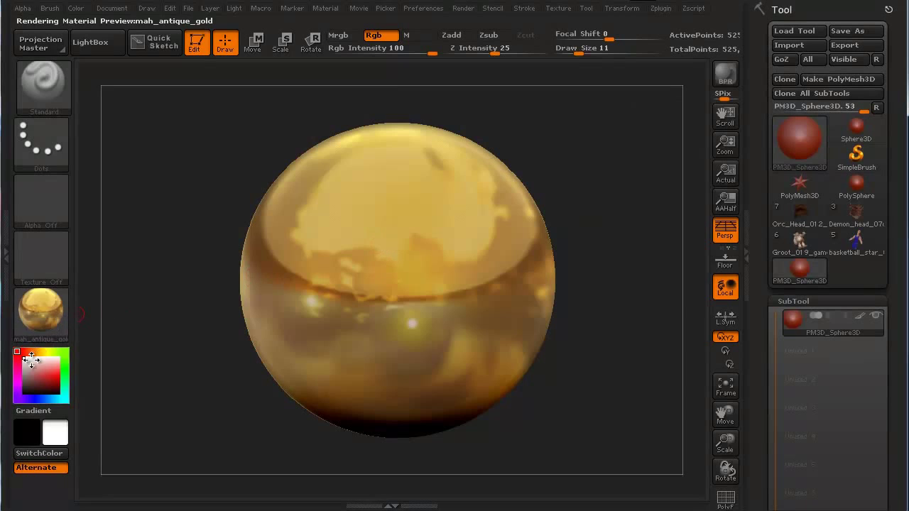
mouse_move(30, 360)
mouse_down()
mouse_move(65, 400)
mouse_move(59, 379)
mouse_up()
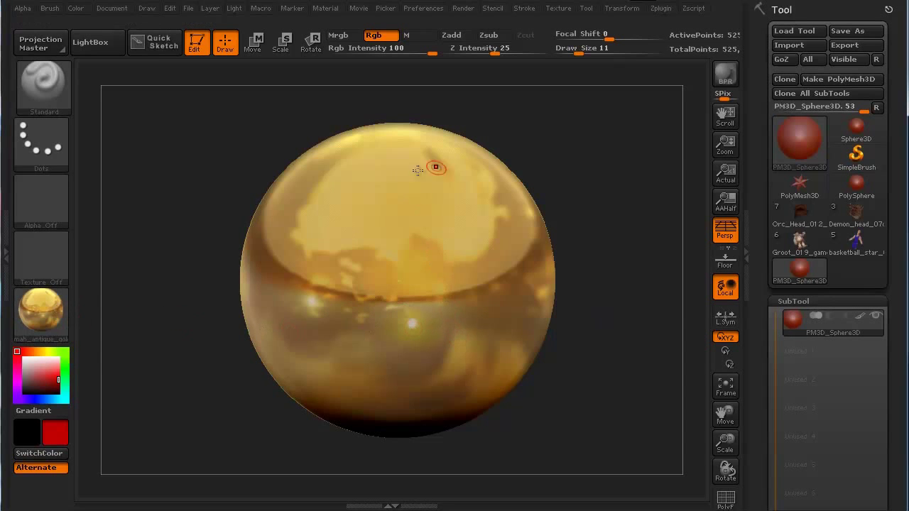
- Switch back to mah_modeling_matte, enable Mrgb, and fill the sphere red
click(52, 311)
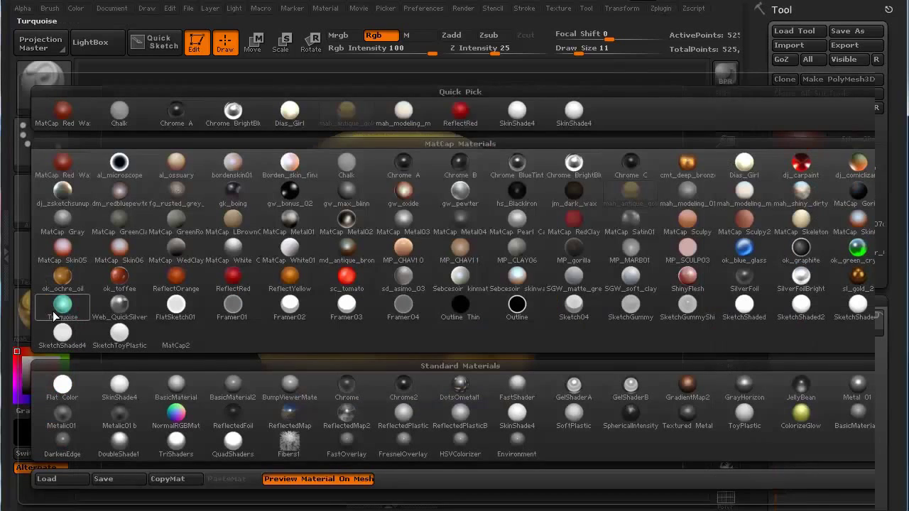
click(746, 190)
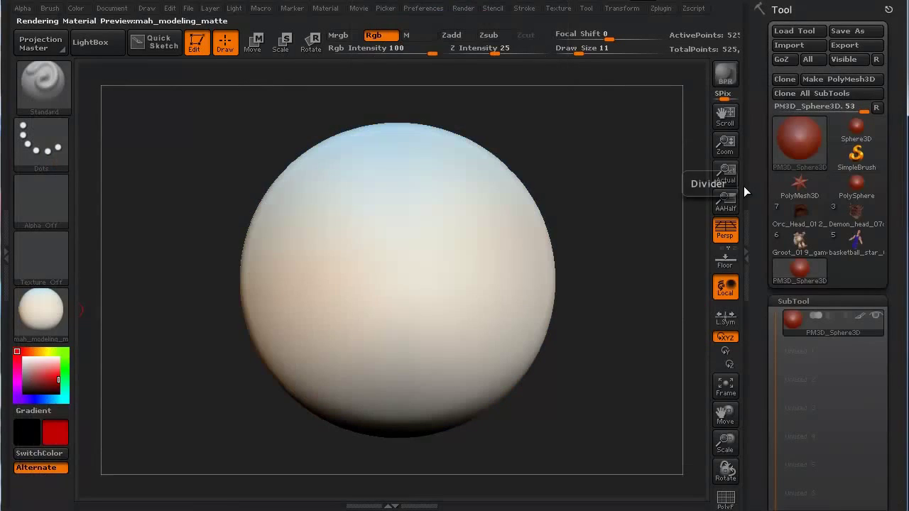
click(338, 35)
click(74, 9)
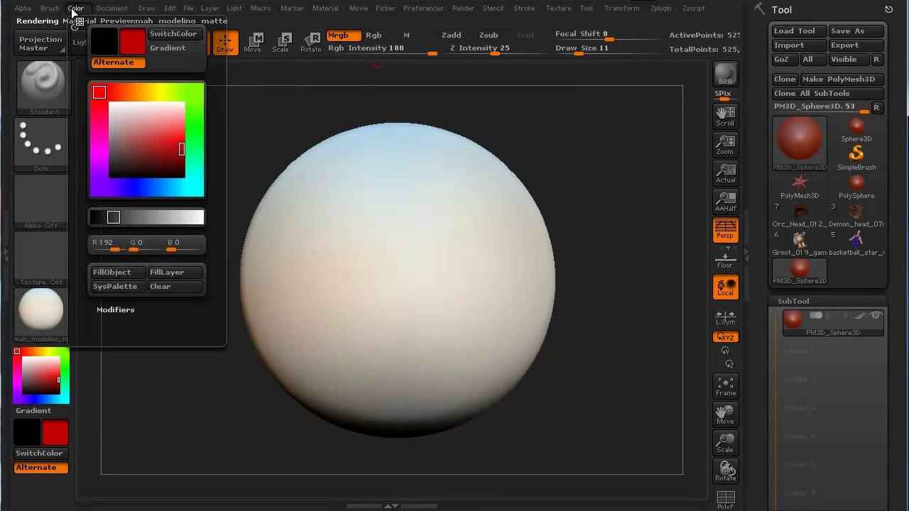
click(114, 273)
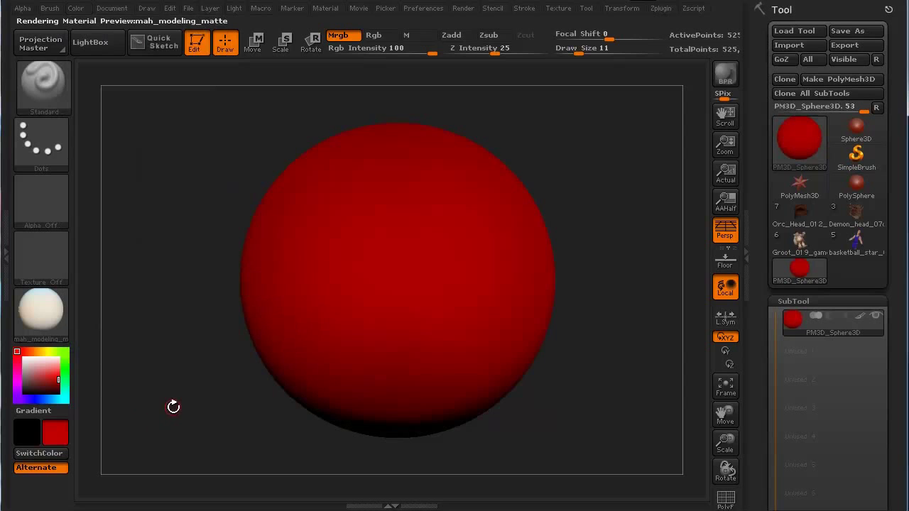
- Set white as the paint colour and refill the whole sphere white
click(40, 369)
click(75, 9)
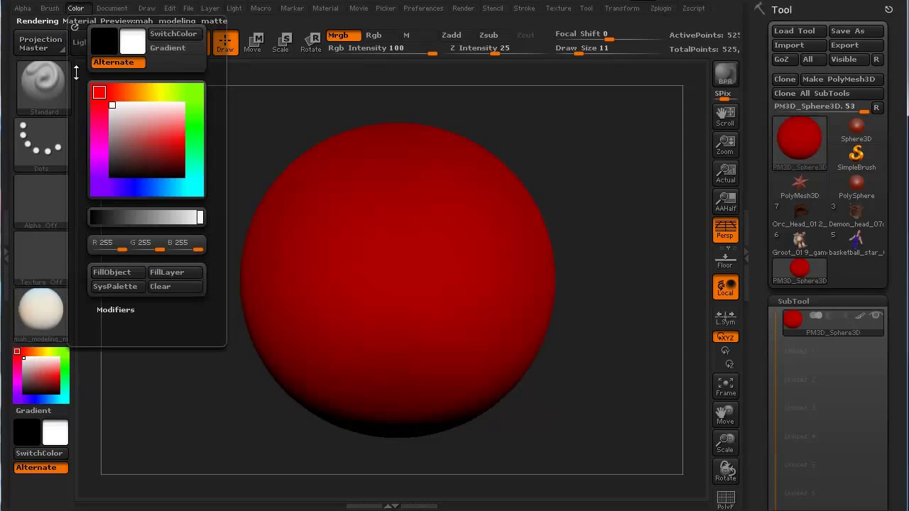
click(113, 273)
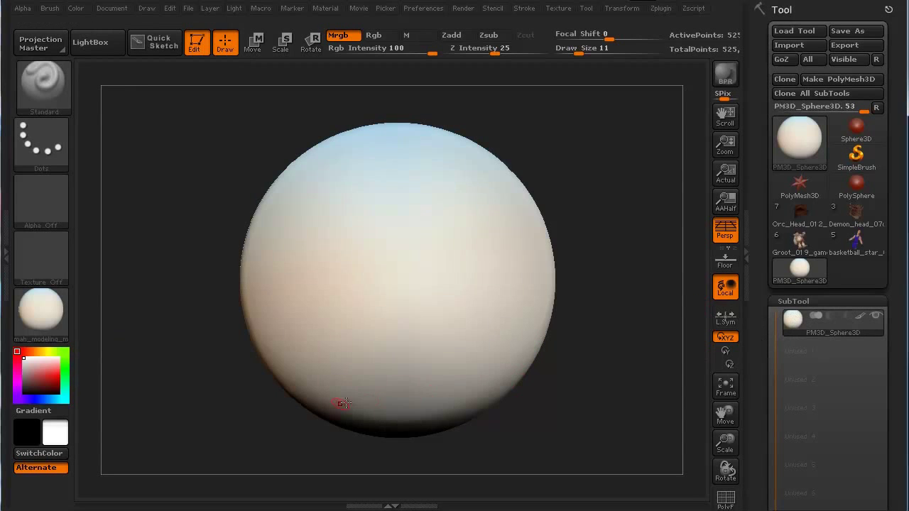
mouse_move(203, 411)
mouse_down()
mouse_move(209, 416)
mouse_move(204, 409)
mouse_up()
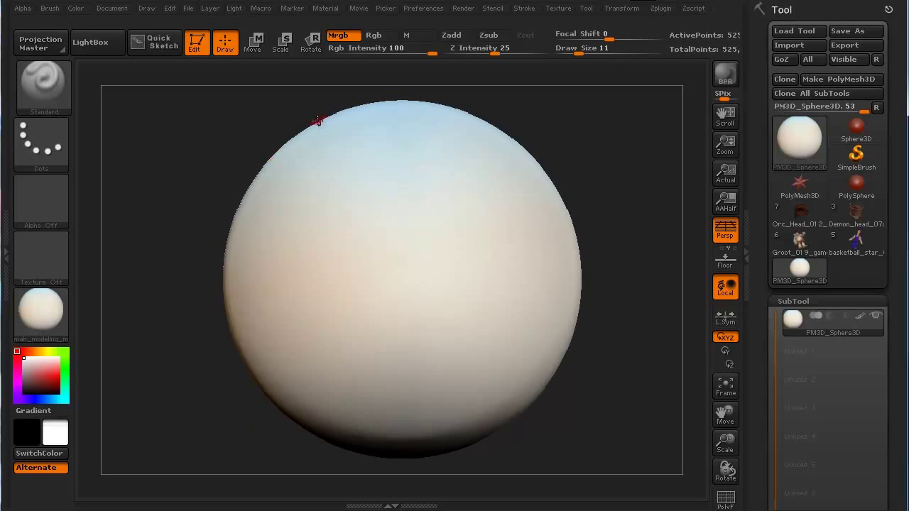
- Enable Rgb, choose the FreeHand stroke, and raise Mouse Avg from 4 to 15
click(375, 37)
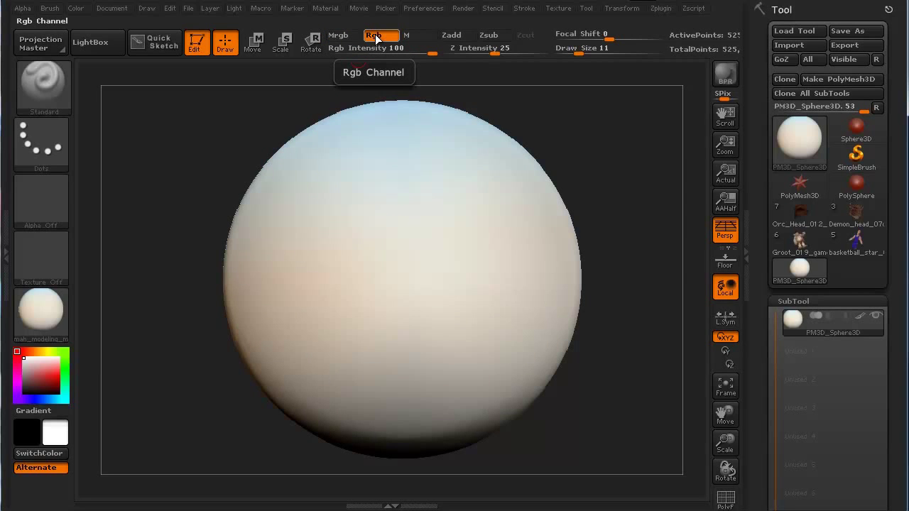
click(45, 142)
click(222, 159)
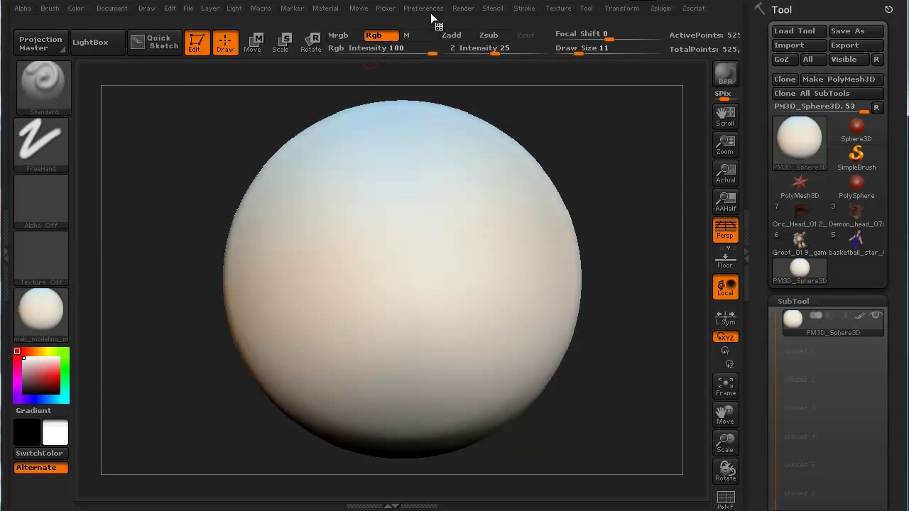
click(524, 8)
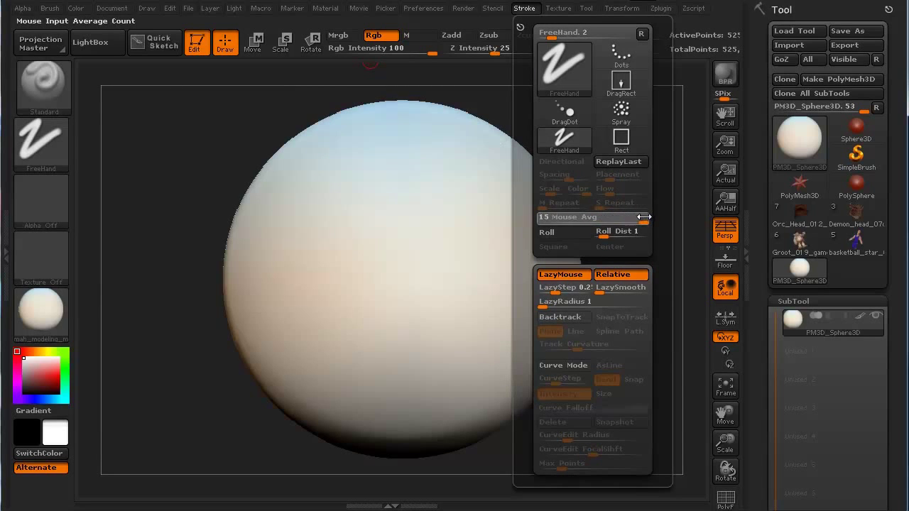
click(600, 216)
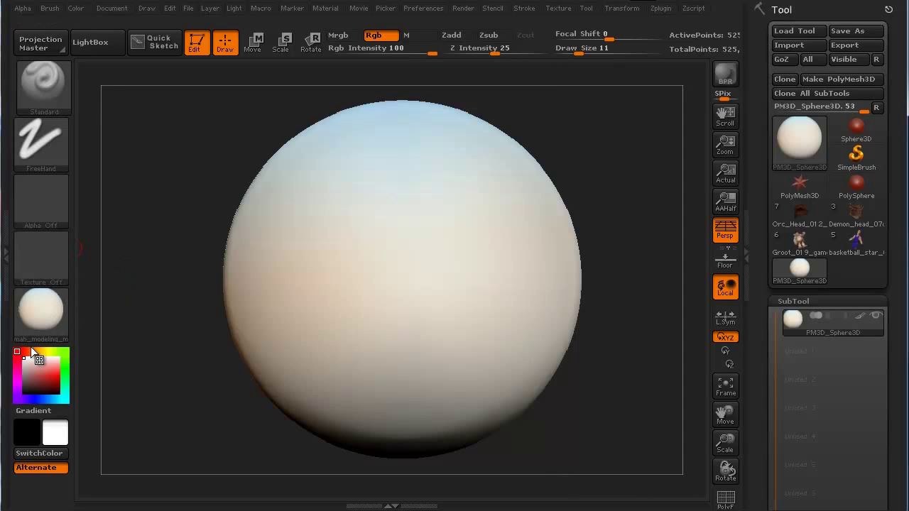
- Paint a bright green patch at brush size 51, then a dark green band across its lower half
click(66, 361)
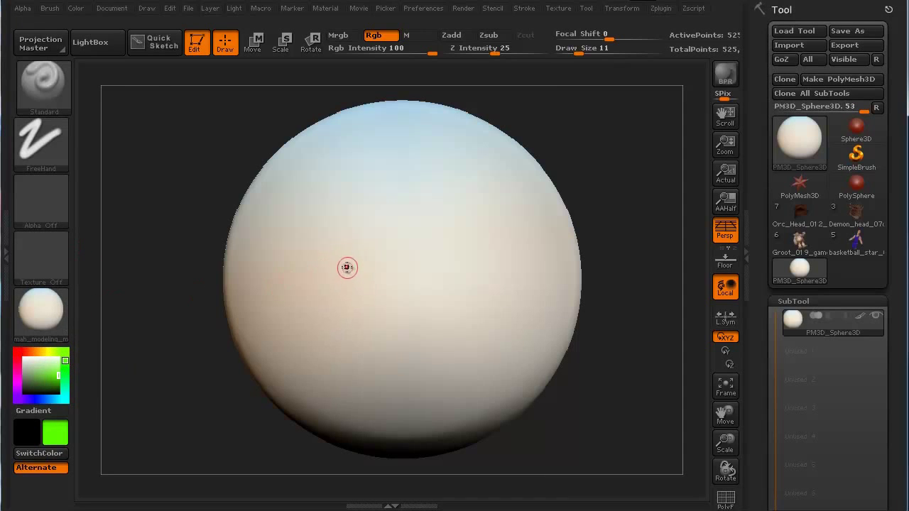
key(bracketright)
key(bracketright)
key(bracketright)
key(bracketright)
key(bracketright)
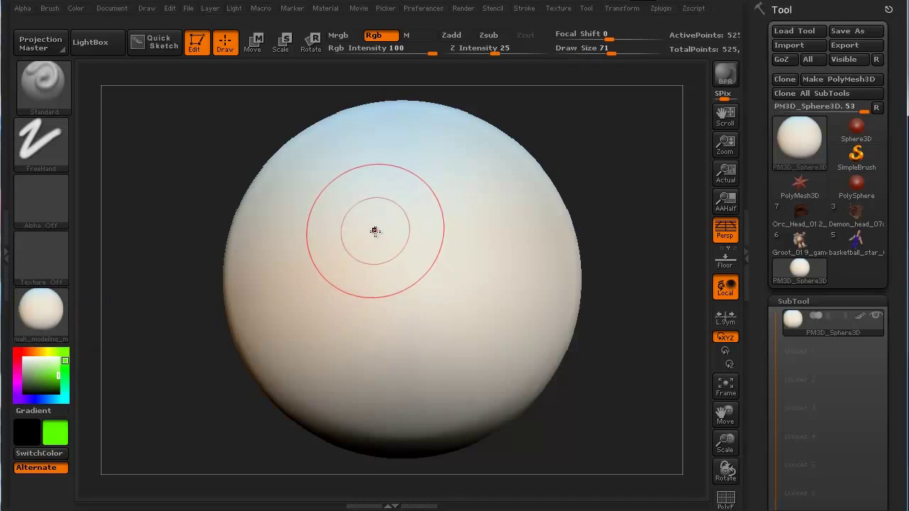
key(bracketright)
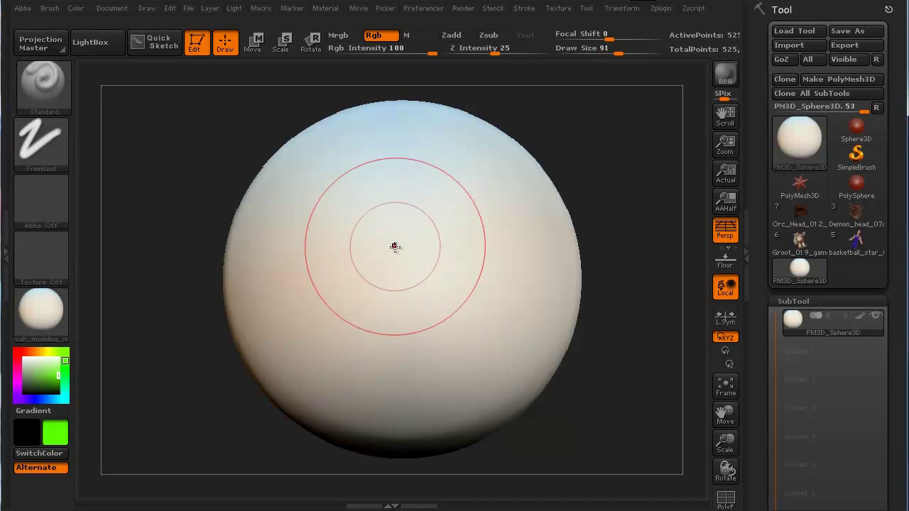
key(bracketleft)
key(bracketleft)
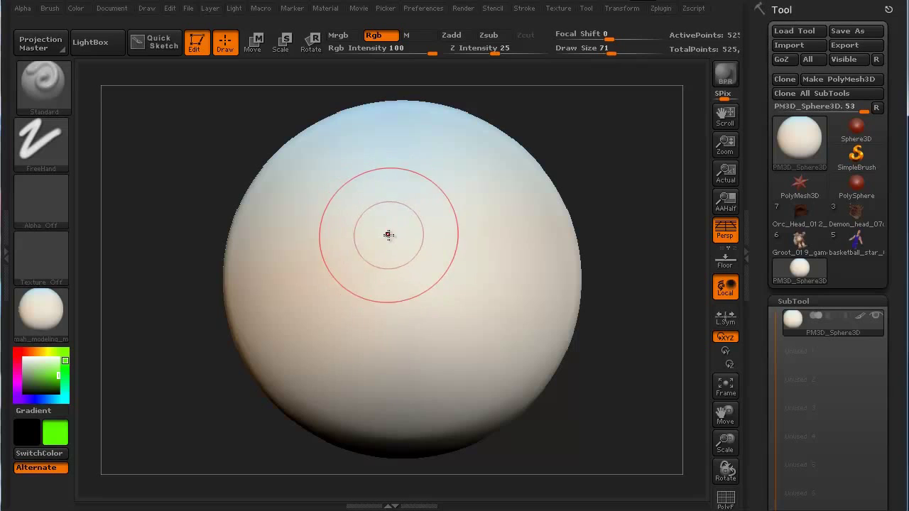
mouse_move(383, 236)
mouse_down()
mouse_move(365, 198)
mouse_move(348, 261)
mouse_move(428, 216)
mouse_move(324, 271)
mouse_move(470, 238)
mouse_move(311, 241)
mouse_move(470, 284)
mouse_move(318, 188)
mouse_move(349, 333)
mouse_move(499, 206)
mouse_move(339, 154)
mouse_move(337, 357)
mouse_move(462, 233)
mouse_move(358, 307)
mouse_up()
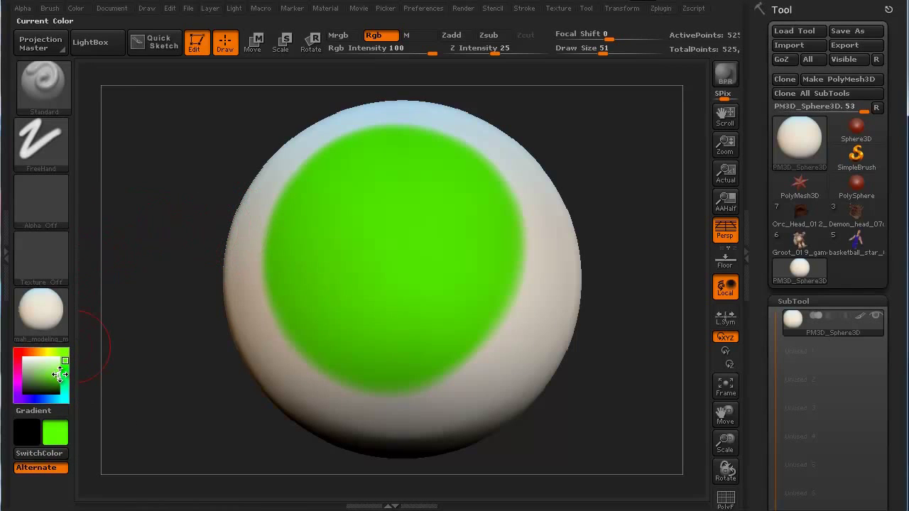
drag(58, 373, 58, 384)
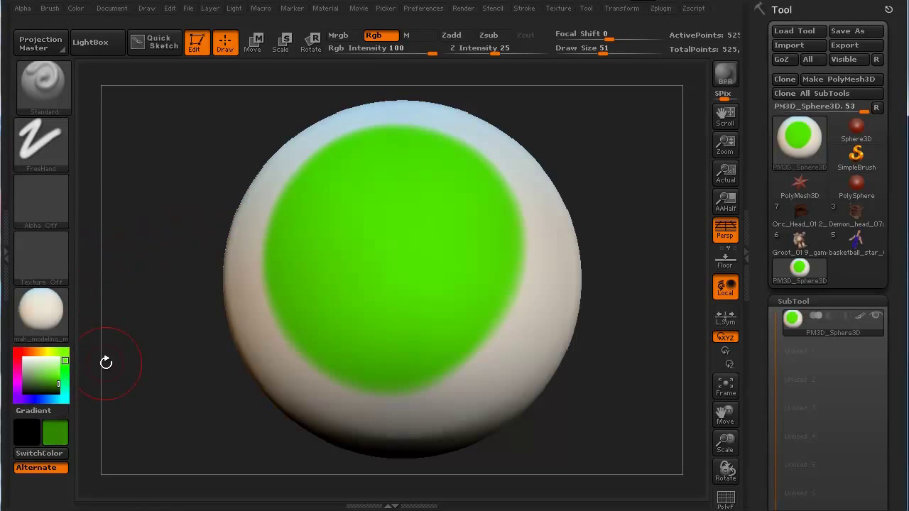
mouse_move(503, 272)
mouse_down()
mouse_move(407, 320)
mouse_move(344, 321)
mouse_move(273, 294)
mouse_move(301, 321)
mouse_move(421, 347)
mouse_move(511, 306)
mouse_move(448, 358)
mouse_move(367, 378)
mouse_move(291, 344)
mouse_up()
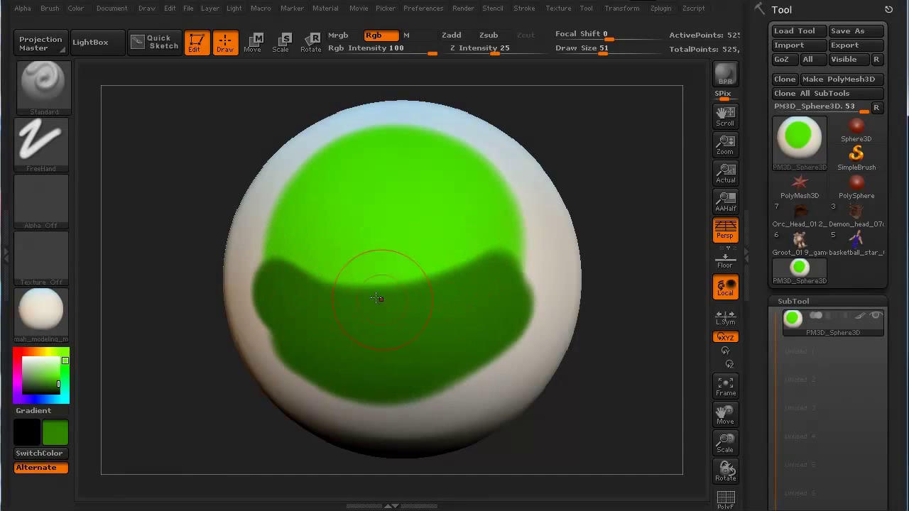
- Undo the dark band, lower Rgb Intensity to 18, test softer dark green strokes, then undo them
key(ctrl+z)
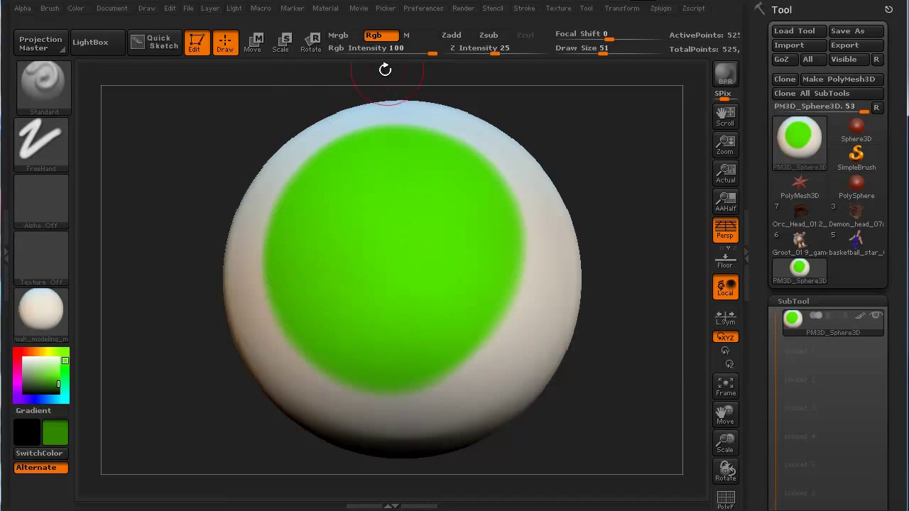
drag(431, 48, 375, 46)
mouse_move(526, 241)
mouse_down()
mouse_move(475, 261)
mouse_move(379, 276)
mouse_move(276, 264)
mouse_up()
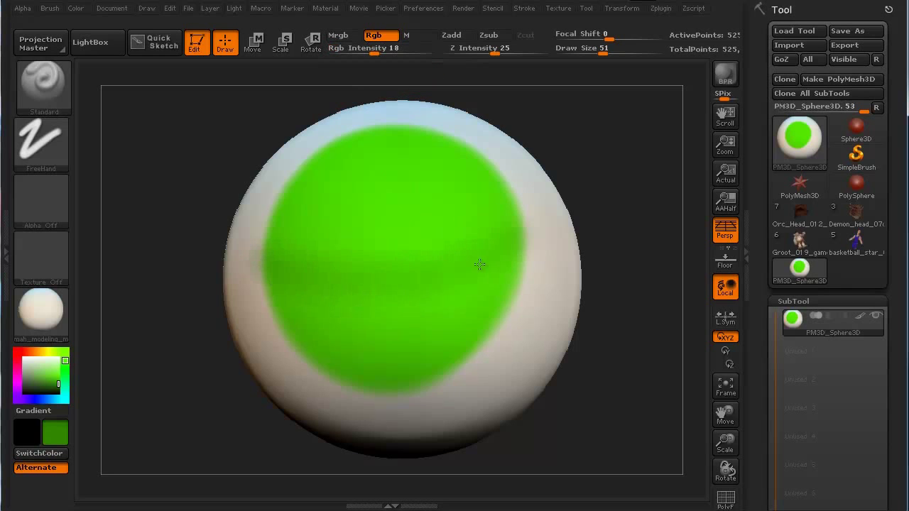
mouse_move(490, 258)
mouse_down()
mouse_move(471, 272)
mouse_move(265, 298)
mouse_move(489, 295)
mouse_move(313, 324)
mouse_move(264, 314)
mouse_move(468, 313)
mouse_move(446, 335)
mouse_move(274, 323)
mouse_move(379, 366)
mouse_move(485, 331)
mouse_move(327, 375)
mouse_move(498, 335)
mouse_move(430, 382)
mouse_move(316, 383)
mouse_up()
mouse_move(158, 367)
mouse_down()
mouse_move(152, 385)
mouse_move(166, 365)
mouse_up()
key(ctrl+z)
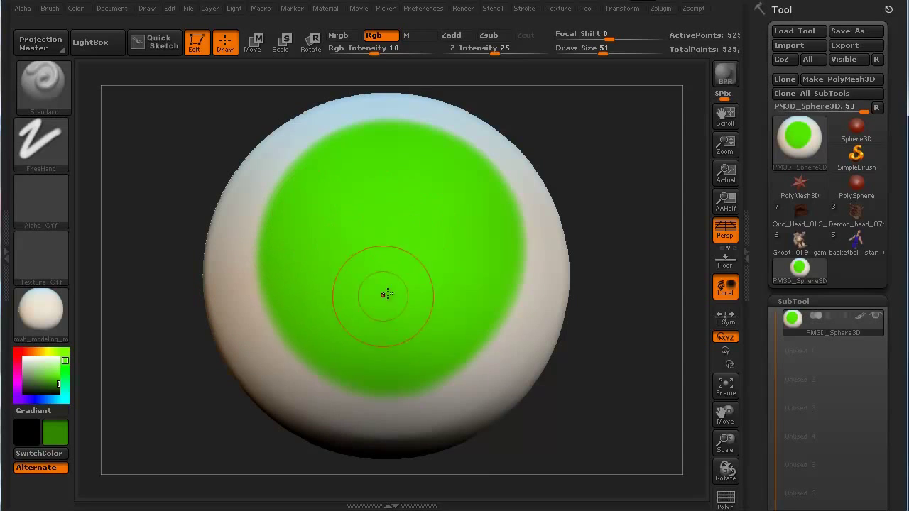
- Brush soft dark green across the middle, then paint the right-edge green patch back to white
mouse_move(437, 232)
mouse_down()
mouse_move(322, 263)
mouse_move(459, 258)
mouse_move(288, 287)
mouse_move(501, 278)
mouse_move(296, 308)
mouse_move(412, 339)
mouse_move(500, 302)
mouse_move(300, 332)
mouse_move(351, 364)
mouse_move(472, 361)
mouse_move(292, 369)
mouse_move(488, 361)
mouse_move(536, 245)
mouse_move(362, 307)
mouse_move(244, 275)
mouse_move(494, 258)
mouse_move(443, 266)
mouse_move(251, 247)
mouse_move(491, 215)
mouse_move(299, 234)
mouse_up()
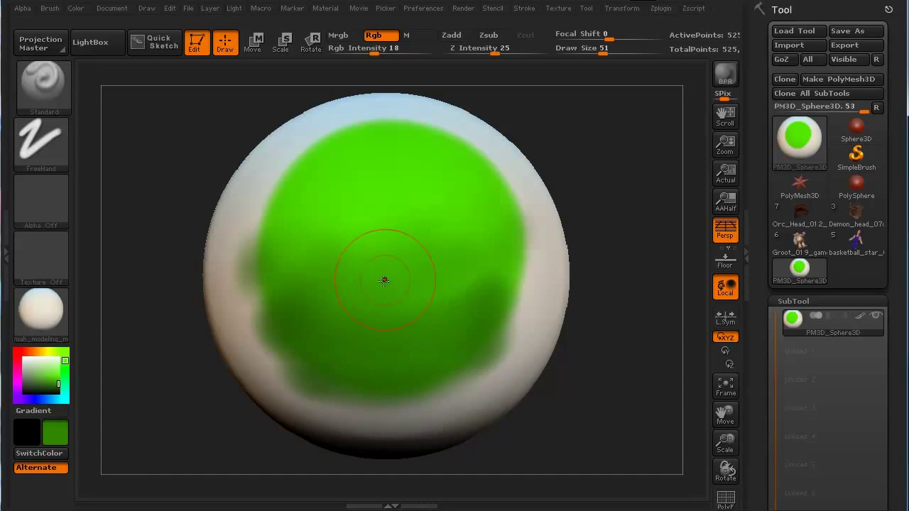
key(c)
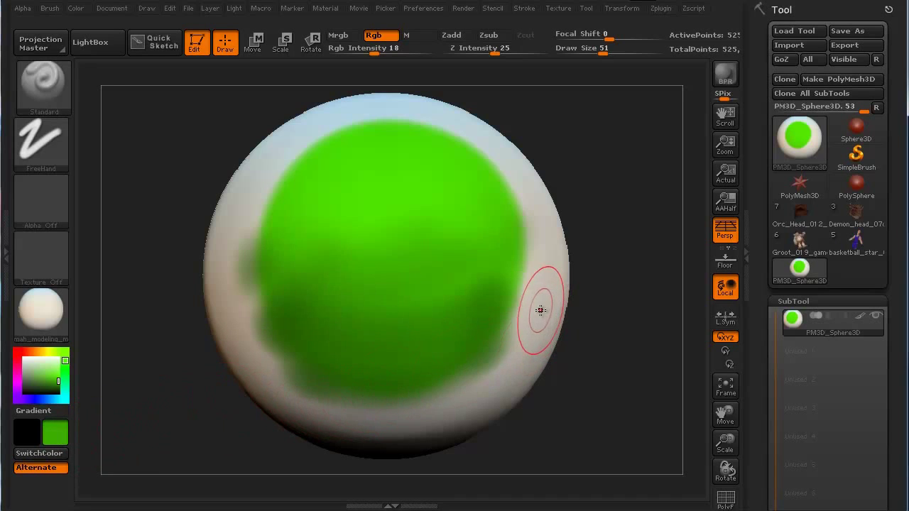
key(c)
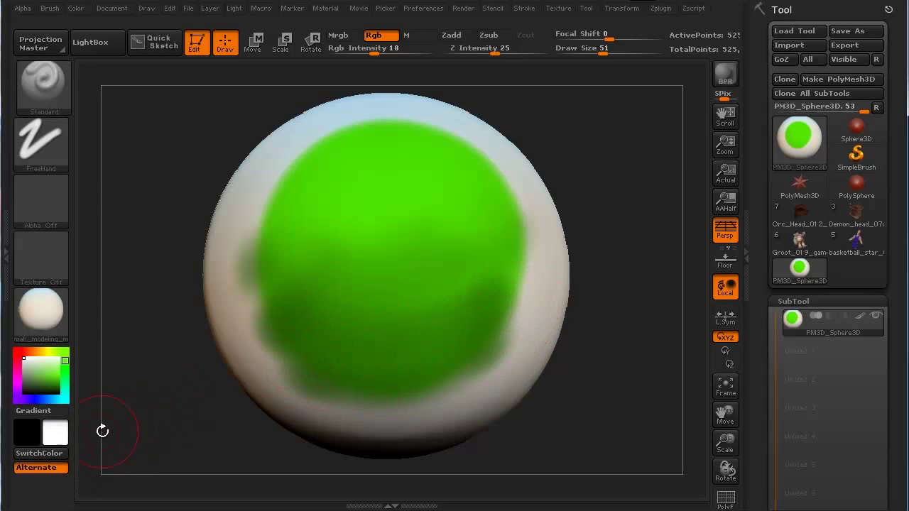
drag(539, 289, 536, 278)
- Swap the main and secondary colours four times, leaving white as the secondary colour
click(51, 430)
click(51, 430)
click(51, 429)
click(51, 430)
- Change the brush stroke from FreeHand to Color Spray and bring up the Alphas palette
click(51, 141)
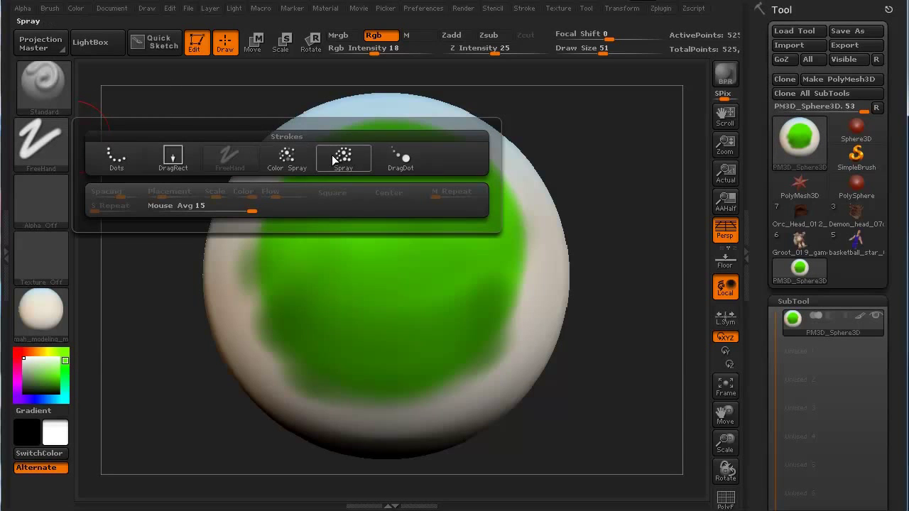
click(289, 154)
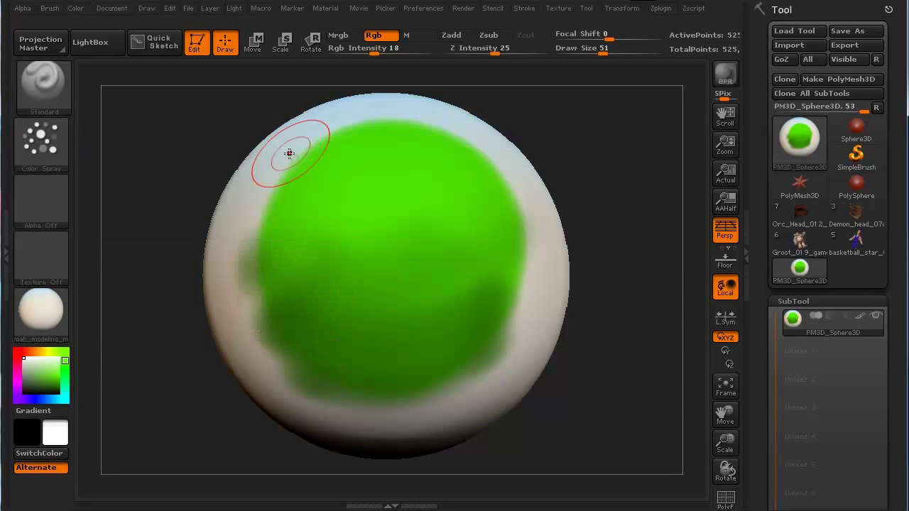
click(54, 188)
- Choose Alpha 07 as the brush shape and pick green as the paint colour
mouse_move(517, 247)
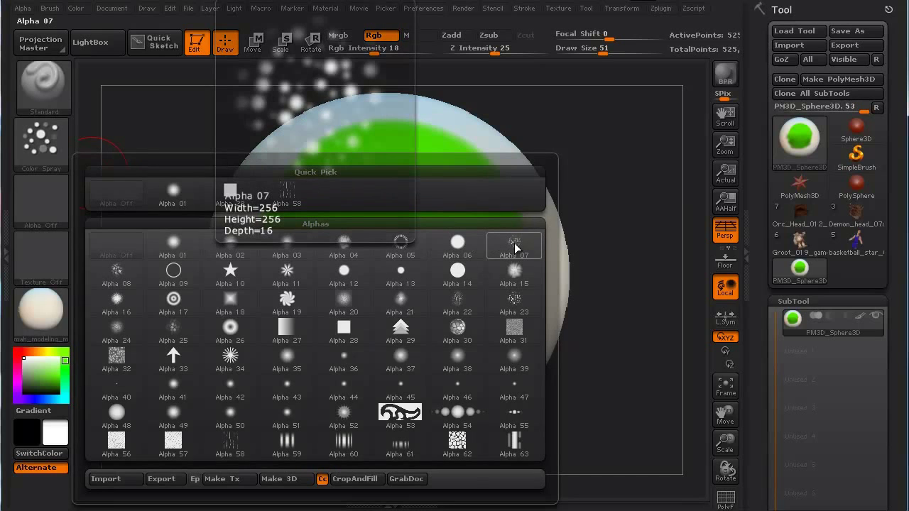
mouse_move(119, 278)
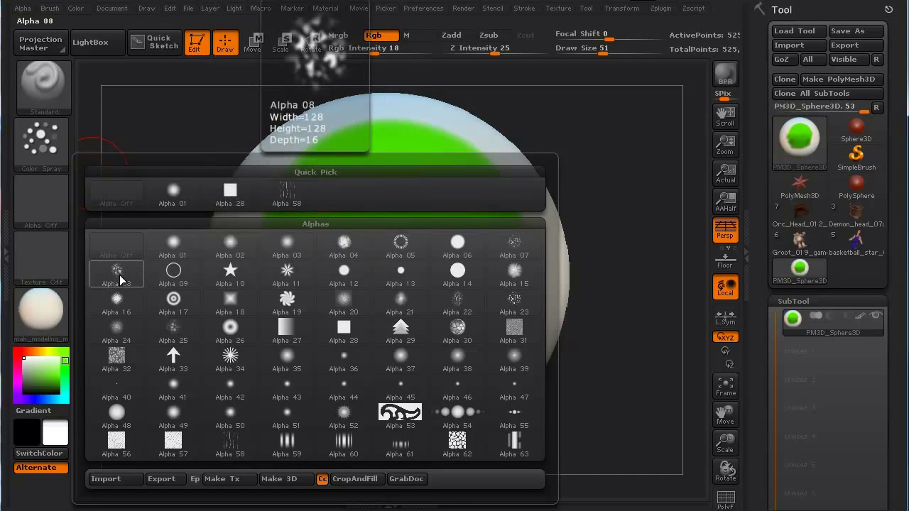
click(514, 245)
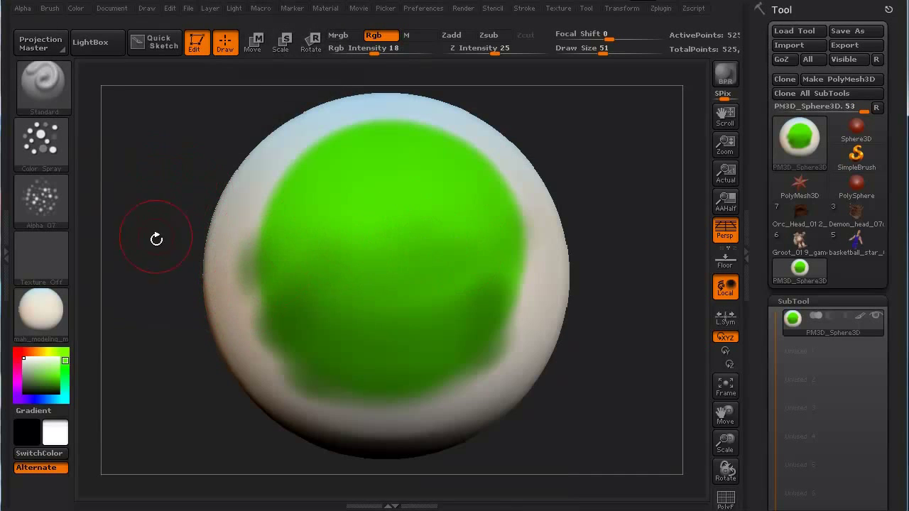
click(59, 378)
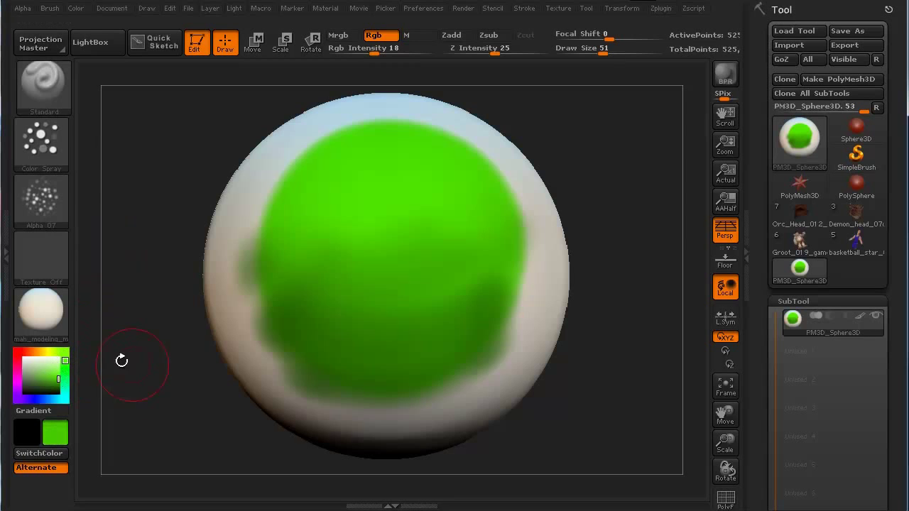
- Raise Rgb Intensity to 100 and fill the whole sphere solid green
click(76, 8)
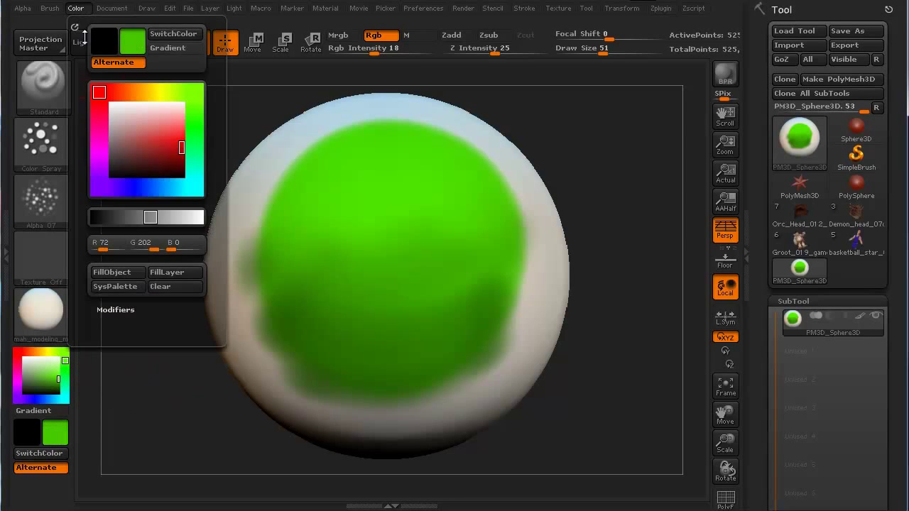
click(107, 272)
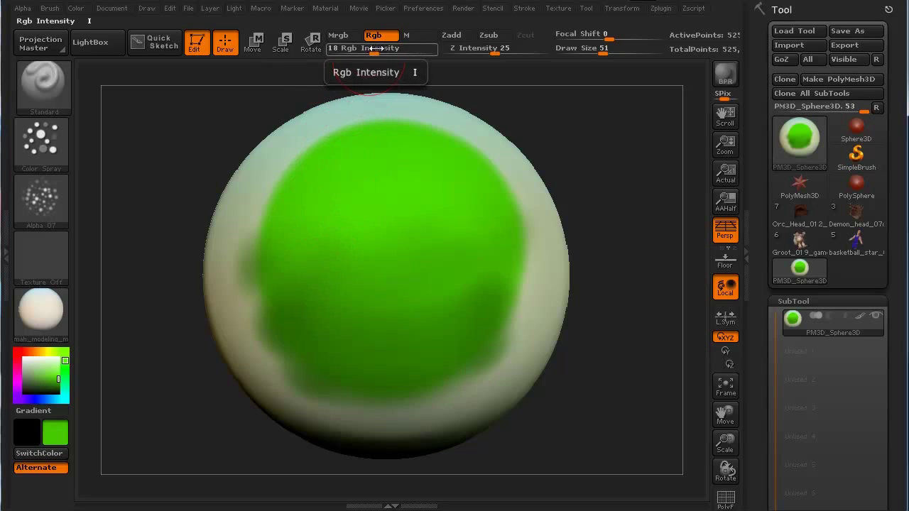
drag(374, 50, 436, 52)
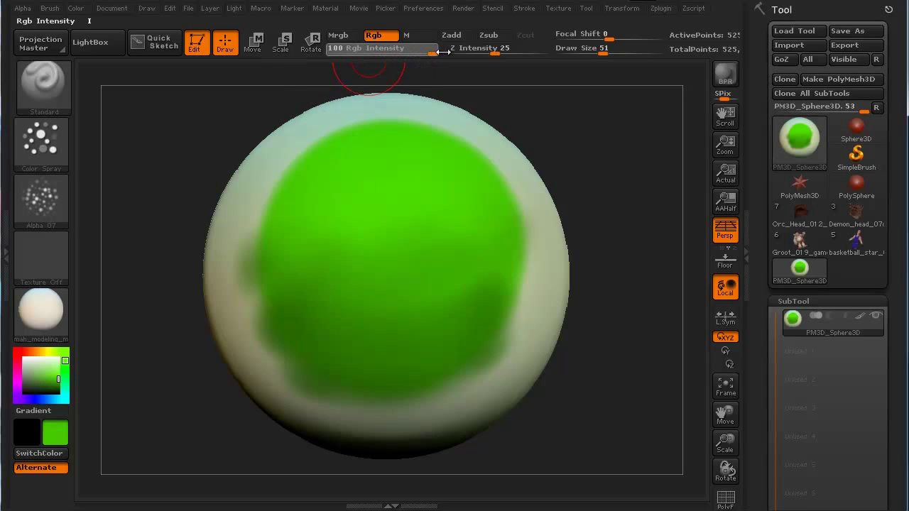
click(76, 10)
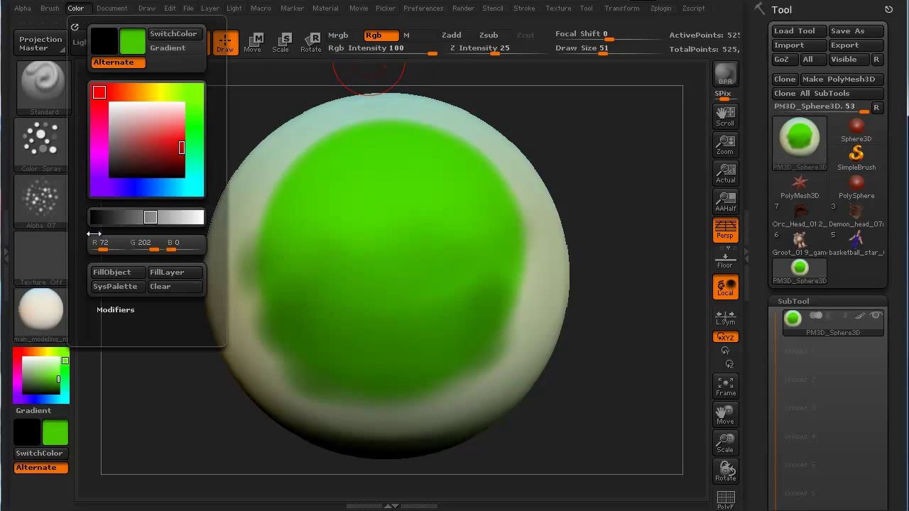
click(104, 271)
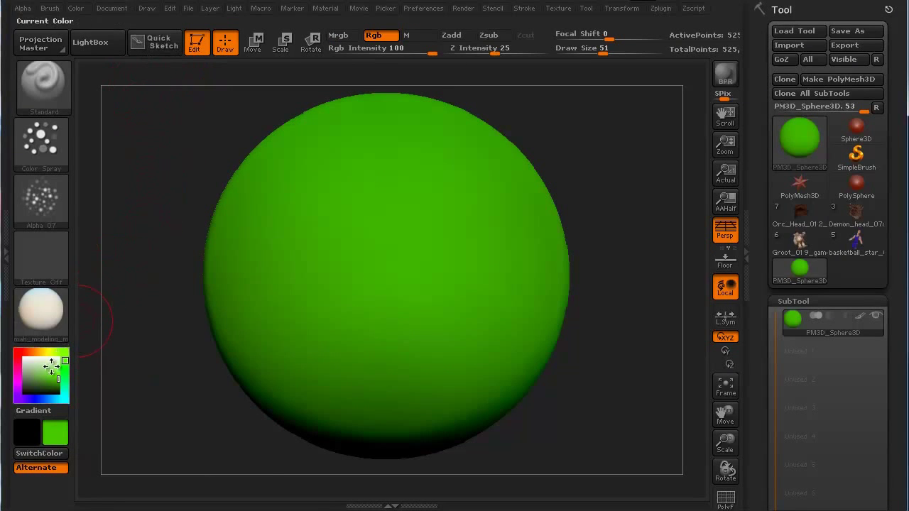
- Set orange and dark red-brown as colours and spray a reddish-brown patch on the upper middle
click(28, 353)
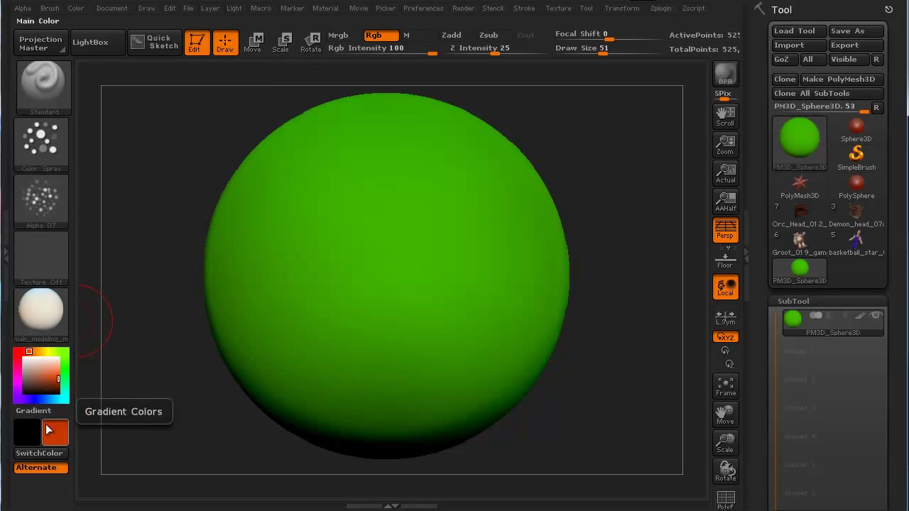
click(56, 371)
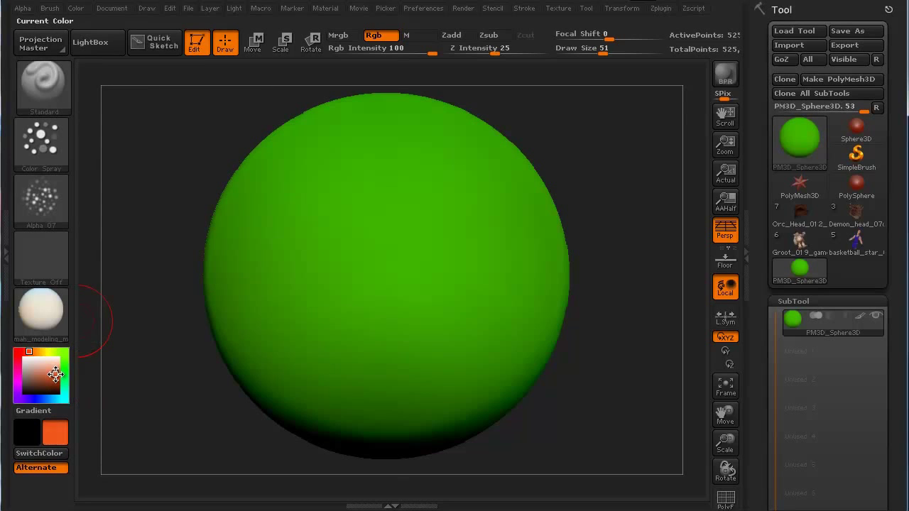
click(57, 375)
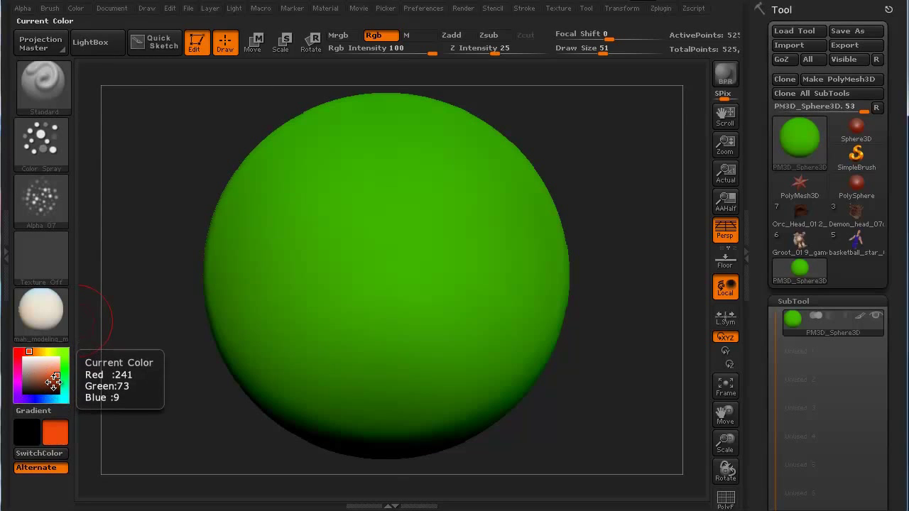
key(v)
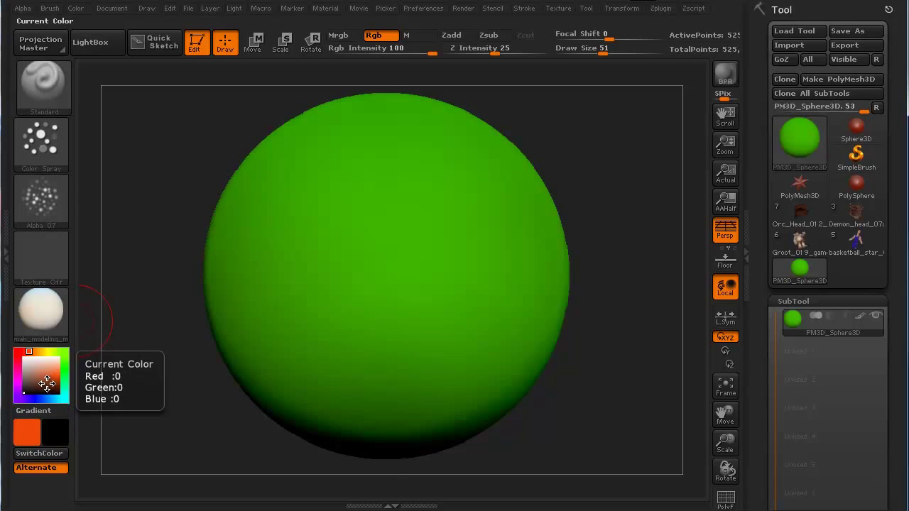
mouse_move(46, 383)
mouse_down()
mouse_move(60, 377)
mouse_move(59, 385)
mouse_up()
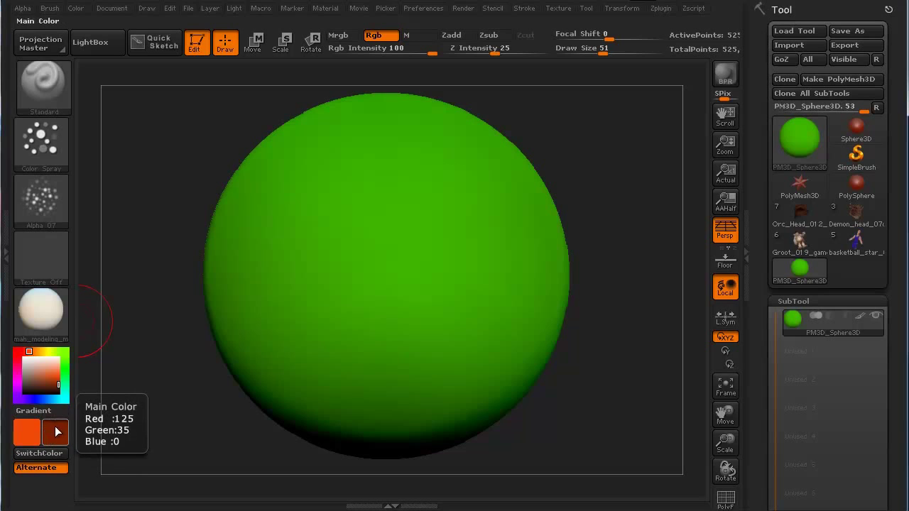
drag(415, 205, 338, 249)
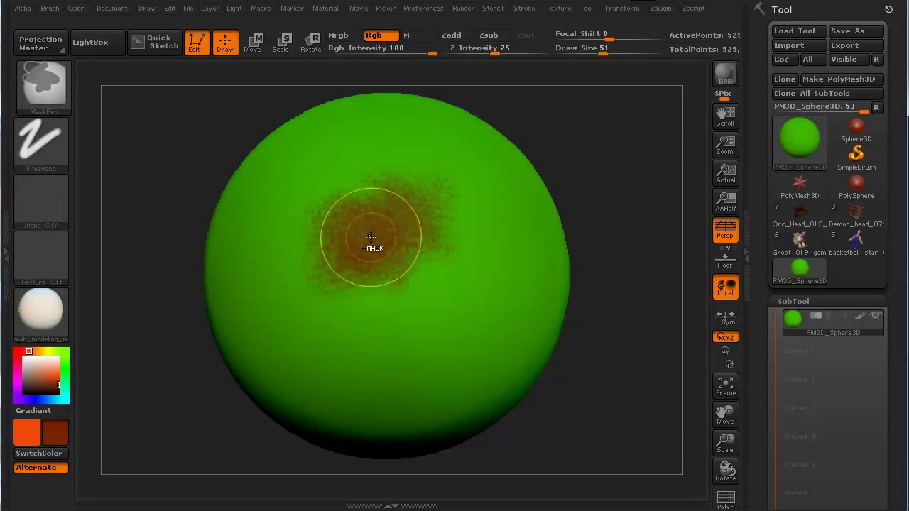
- Undo the brown spray, spray orange across the sphere, then undo the centre orange patch
key(ctrl+z)
key(v)
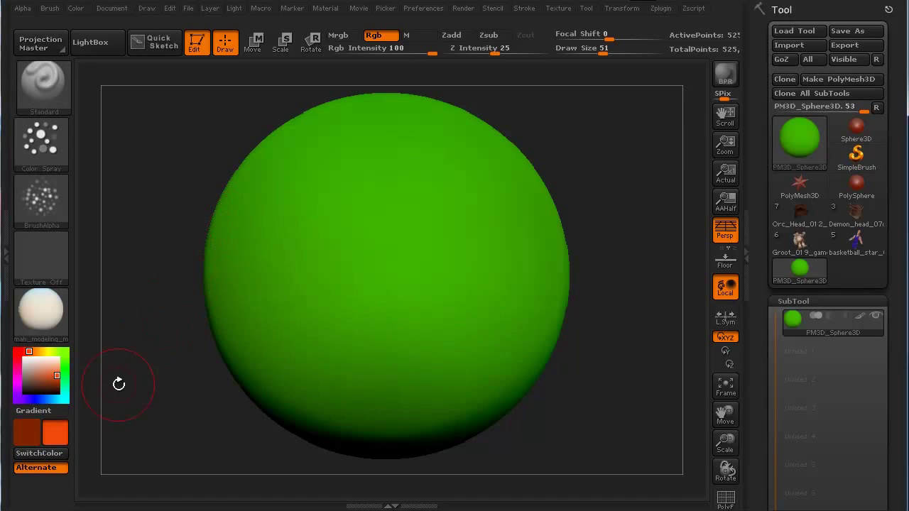
drag(412, 206, 295, 235)
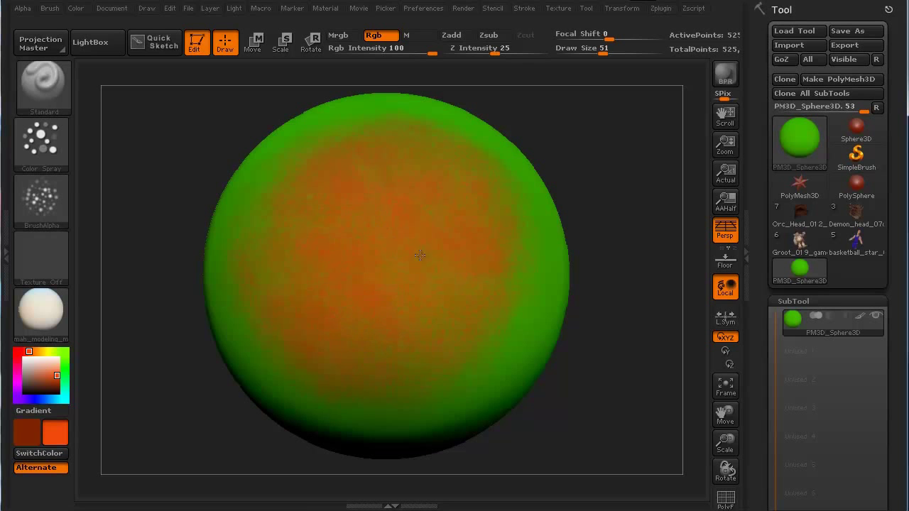
mouse_move(196, 128)
mouse_down()
mouse_move(142, 138)
mouse_move(227, 177)
mouse_move(152, 290)
mouse_move(150, 323)
mouse_move(138, 308)
mouse_move(163, 298)
mouse_up()
mouse_move(355, 213)
mouse_down()
mouse_move(341, 284)
mouse_move(394, 245)
mouse_move(385, 257)
mouse_move(345, 251)
mouse_move(326, 284)
mouse_move(369, 239)
mouse_move(390, 253)
mouse_up()
mouse_move(161, 367)
mouse_down()
mouse_move(163, 398)
mouse_move(157, 364)
mouse_up()
key(ctrl+z)
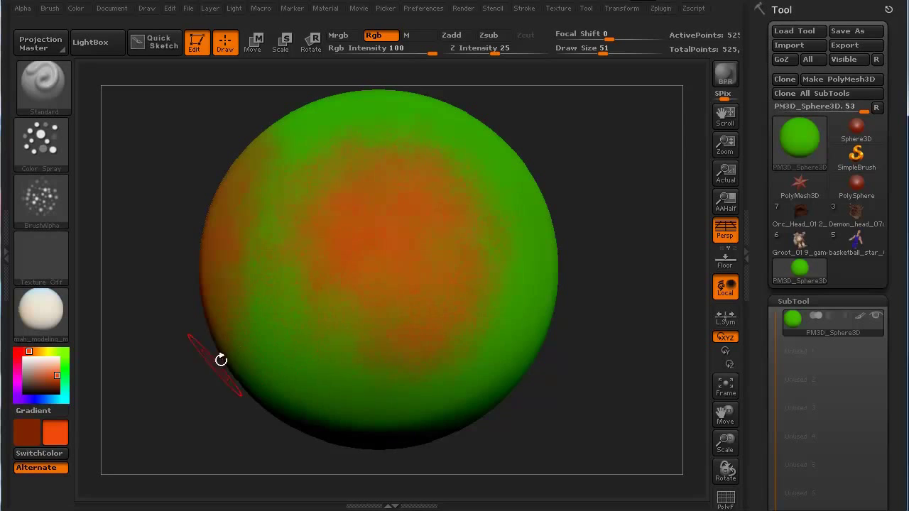
- Zoom out and rotate the sphere to inspect the spray from other sides
alt+drag(199, 375, 219, 353)
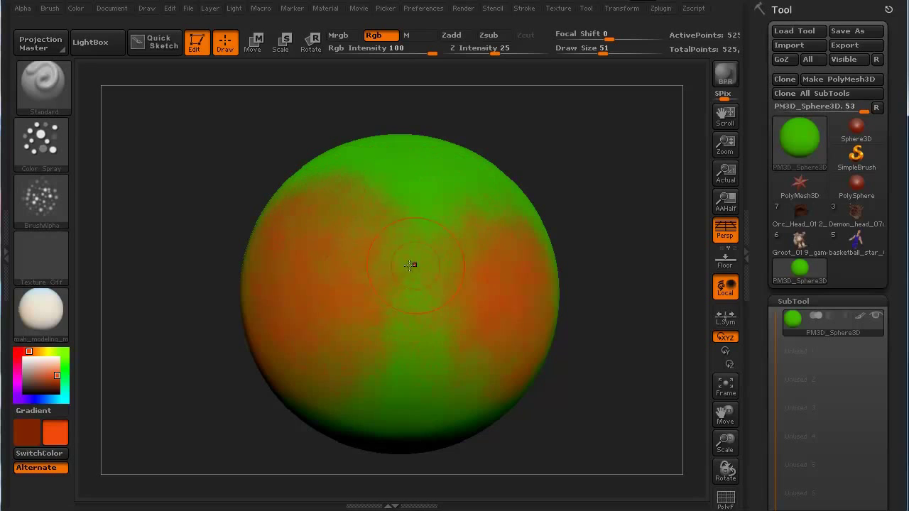
drag(173, 375, 223, 322)
drag(274, 183, 254, 182)
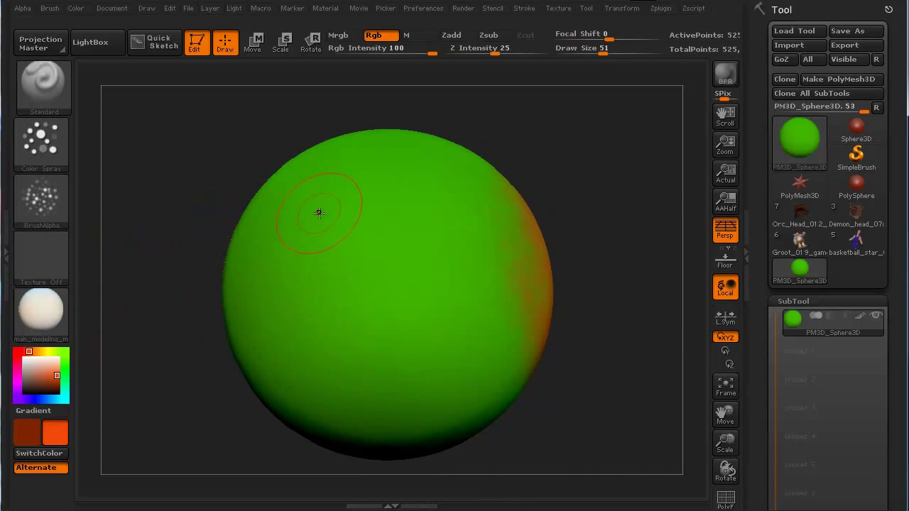
- Sample the sphere's green, shift the hue, and spray lighter green patches across the sphere's top
key(c)
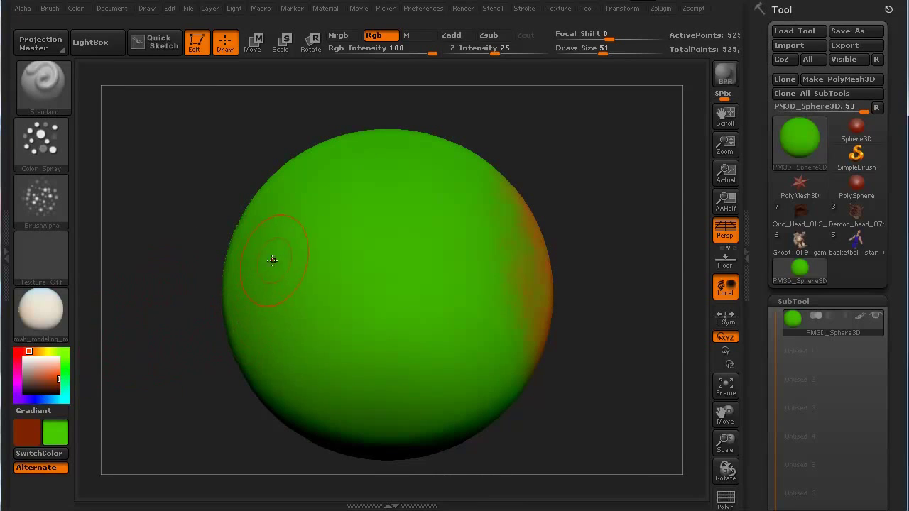
key(v)
key(c)
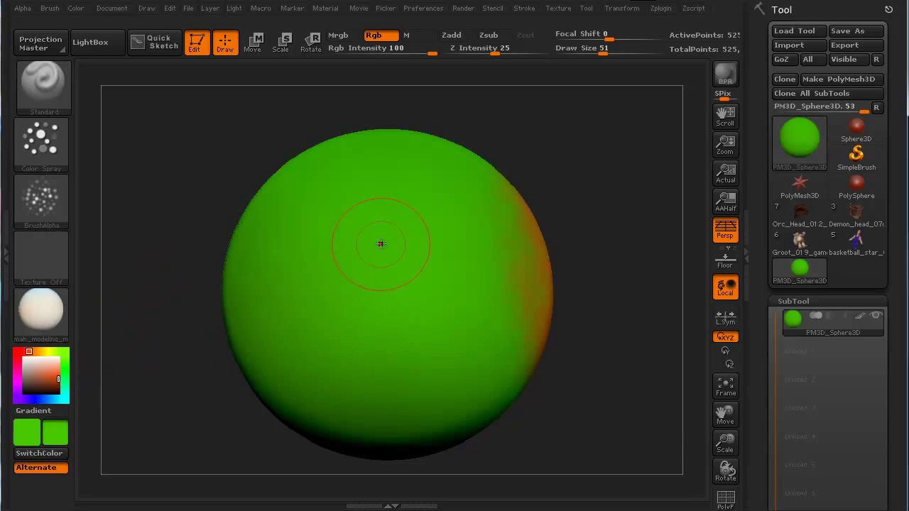
drag(62, 352, 57, 366)
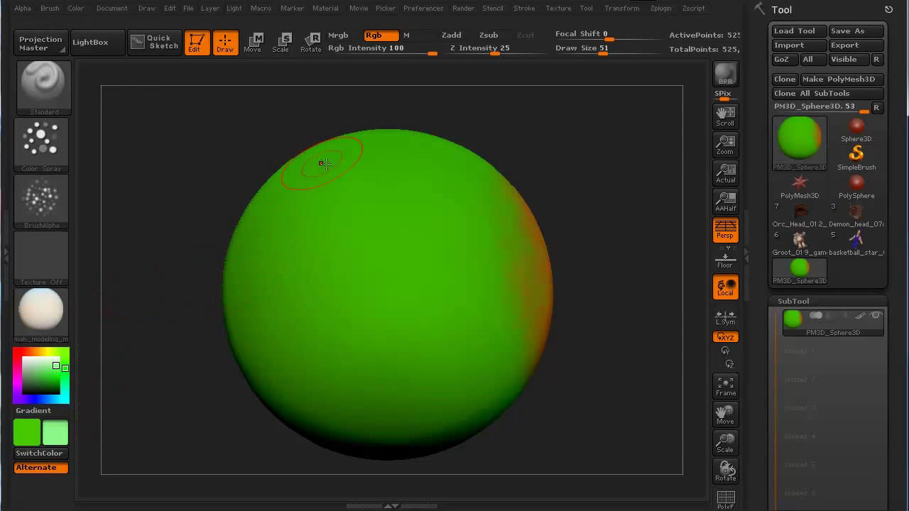
mouse_move(333, 167)
mouse_down()
mouse_move(351, 150)
mouse_move(373, 179)
mouse_move(400, 149)
mouse_move(309, 182)
mouse_move(417, 188)
mouse_move(354, 201)
mouse_up()
drag(436, 200, 430, 147)
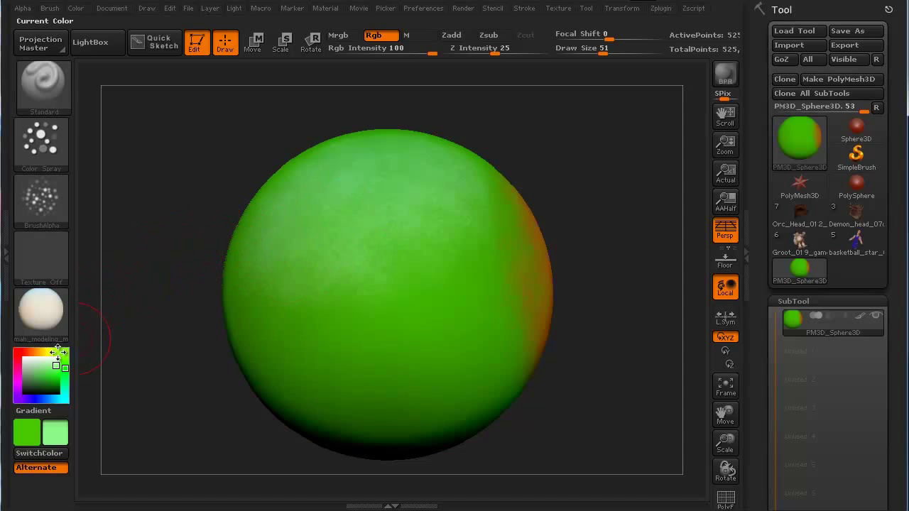
- Set dark green as the main paint colour with bright green as secondary
click(56, 376)
drag(57, 377, 59, 385)
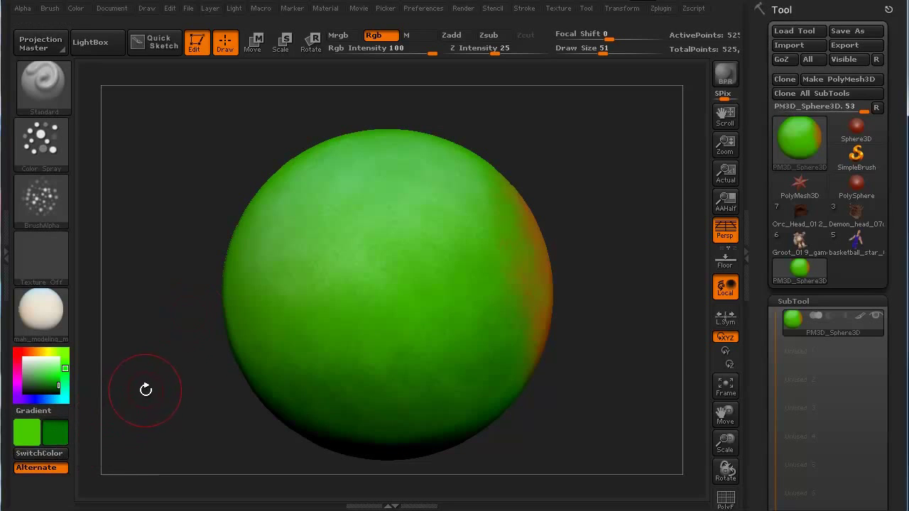
key(v)
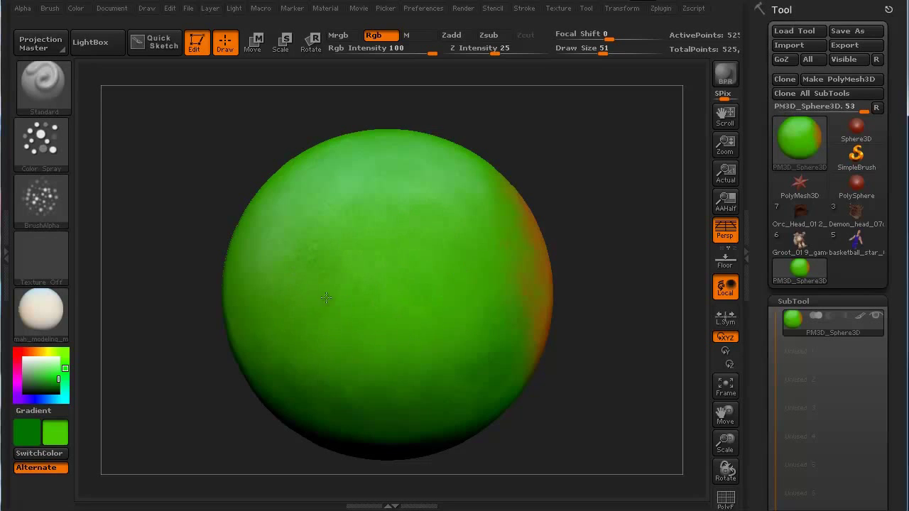
- Browse the stroke and alpha lists, then rotate the sphere to show its orange side
click(47, 135)
click(48, 199)
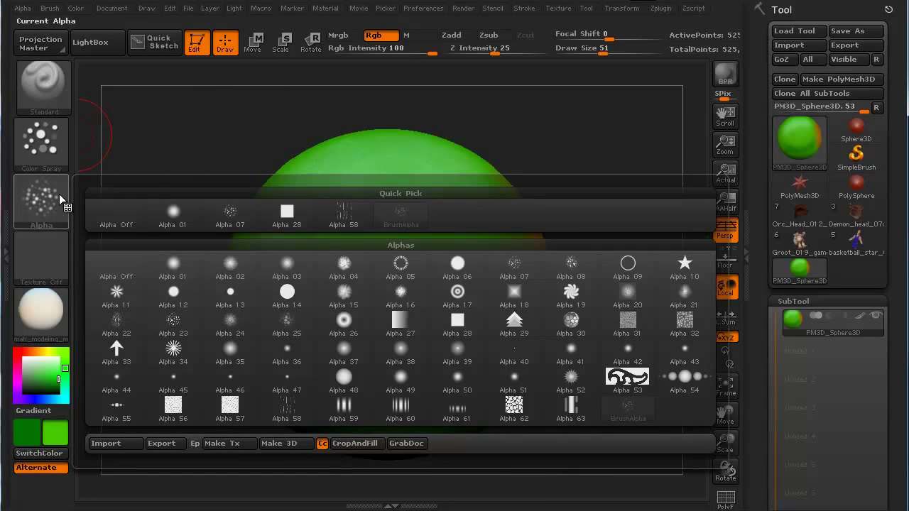
mouse_move(521, 267)
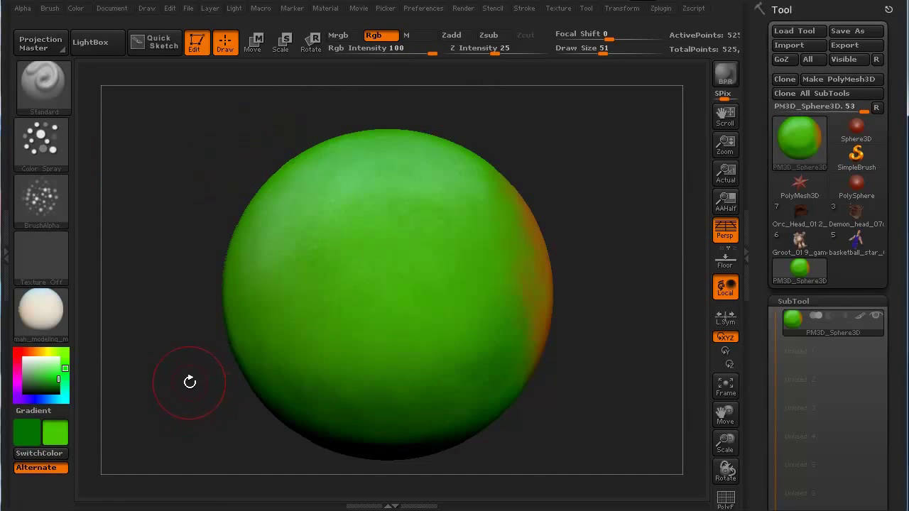
drag(189, 379, 220, 366)
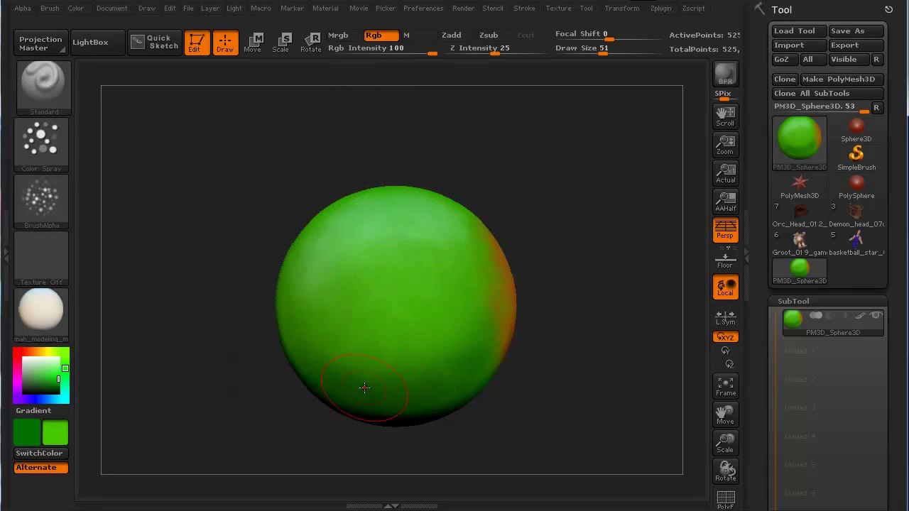
drag(305, 414, 231, 425)
- Fill the whole sphere with green using Color > FillObject and recentre it
click(75, 9)
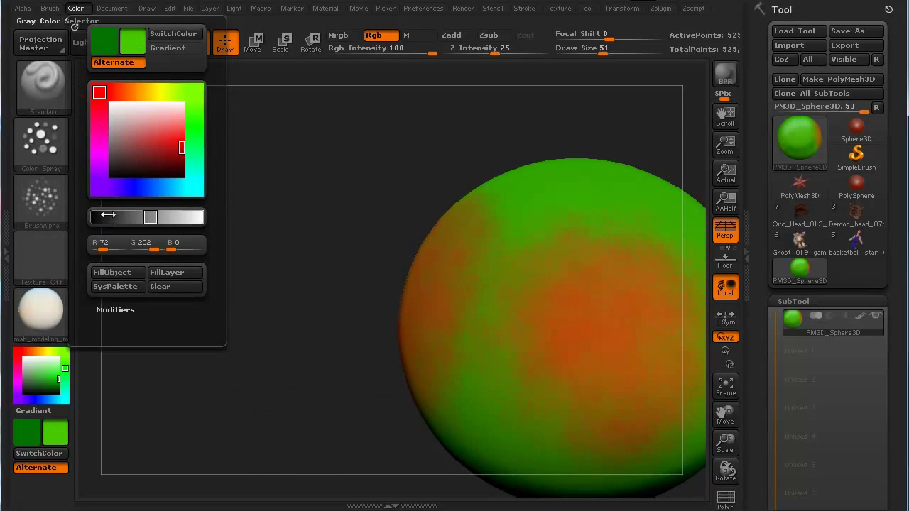
click(107, 271)
mouse_move(279, 340)
mouse_down()
mouse_move(288, 361)
mouse_move(197, 349)
mouse_move(193, 365)
mouse_move(189, 357)
mouse_move(223, 379)
mouse_up()
- Set the stroke to FreeHand with Alpha Off, keeping dark green as the main colour
click(46, 142)
click(238, 155)
click(61, 204)
click(114, 215)
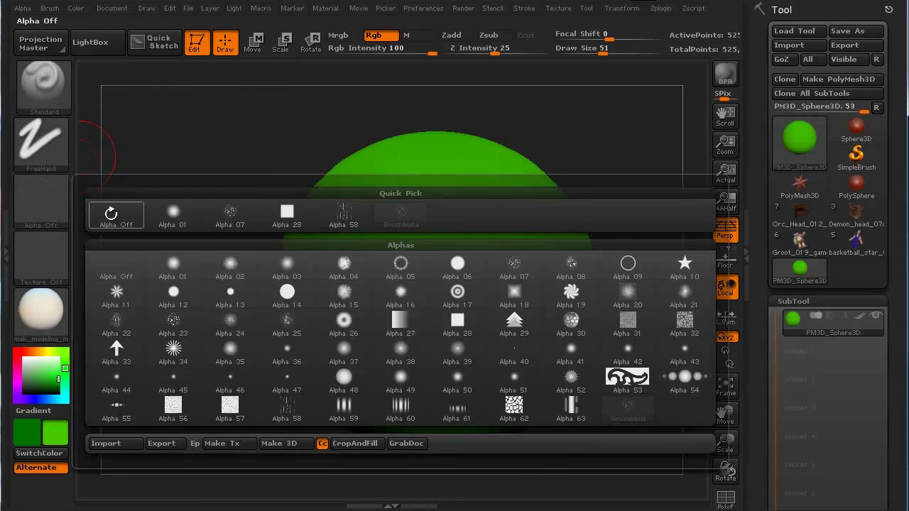
click(46, 453)
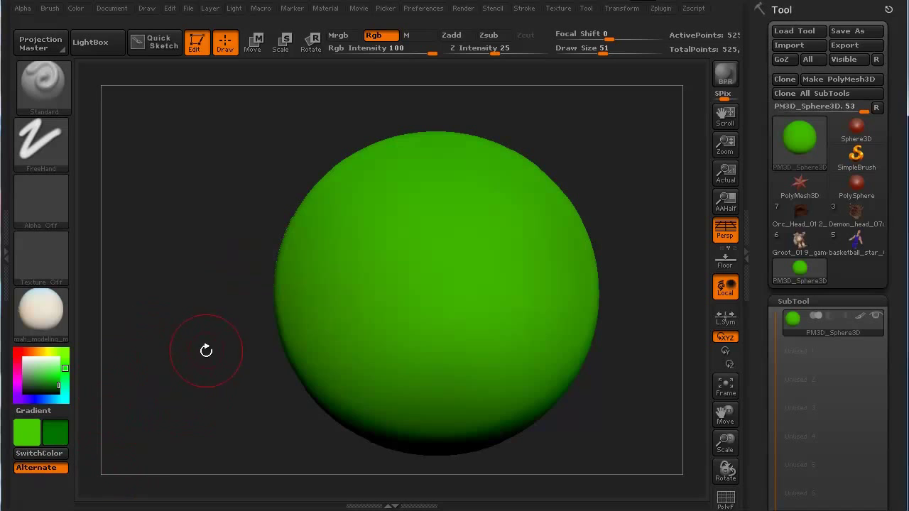
key(v)
click(42, 458)
- Paint a dark green freehand streak across the sphere and smooth it
mouse_move(536, 225)
mouse_down()
mouse_move(532, 239)
mouse_move(304, 306)
mouse_move(320, 291)
mouse_up()
key(shift)
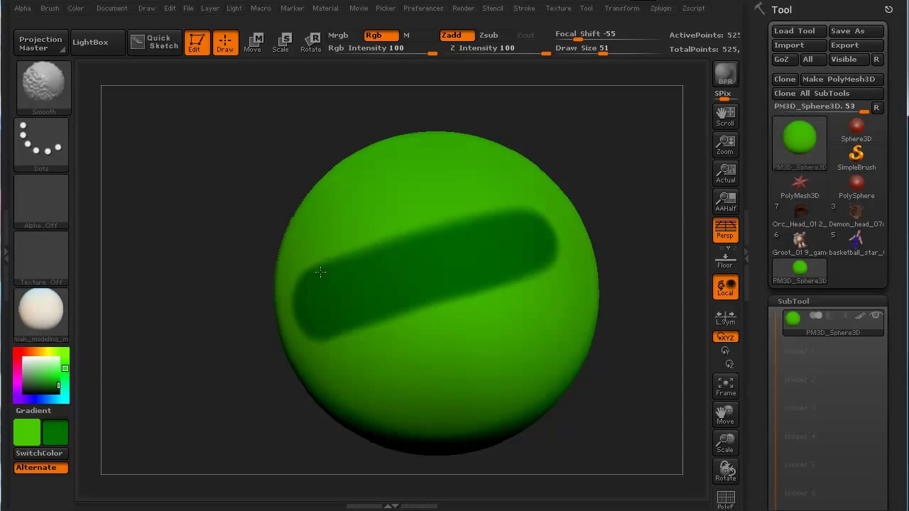
key(shift)
key(shift)
key(shift)
key(shift)
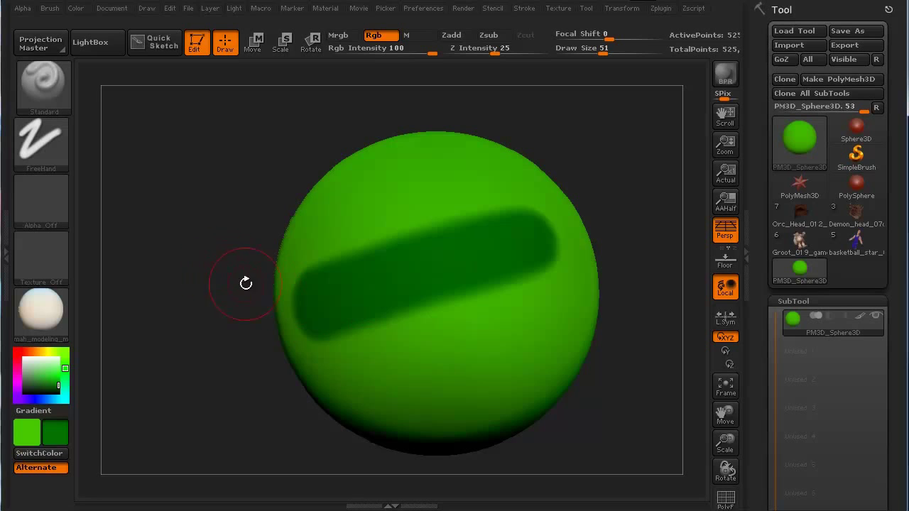
mouse_move(244, 284)
mouse_down()
mouse_move(211, 239)
mouse_move(217, 260)
mouse_move(177, 242)
mouse_up()
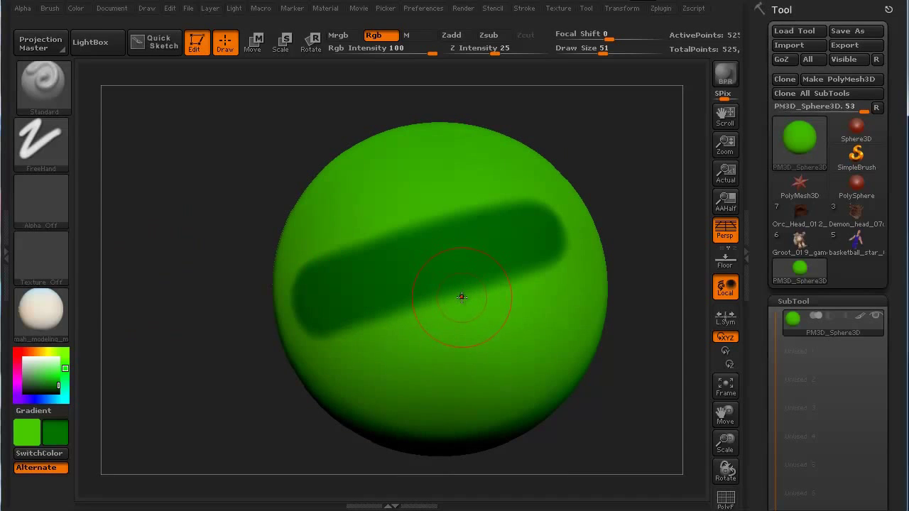
- Switch to light green and paint along the streak's lower edge to curve it
click(50, 439)
mouse_move(35, 431)
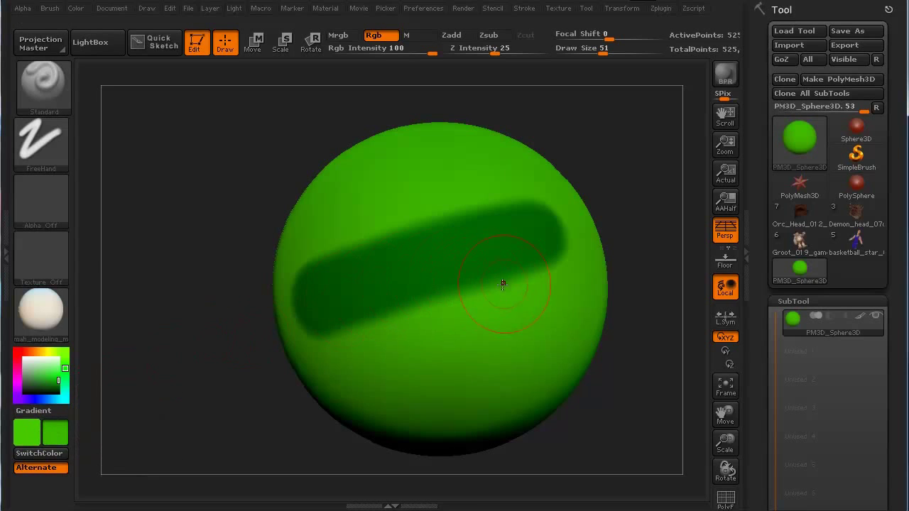
drag(508, 281, 391, 313)
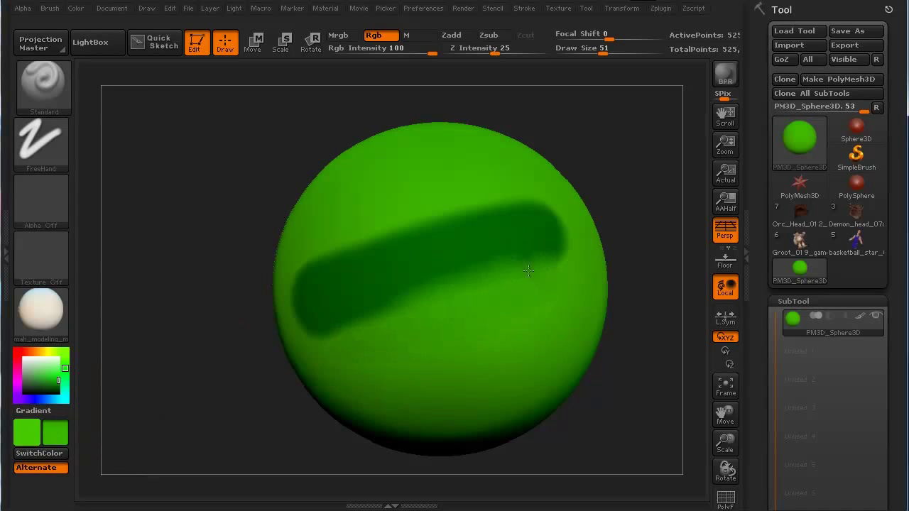
drag(535, 265, 316, 330)
key(shift)
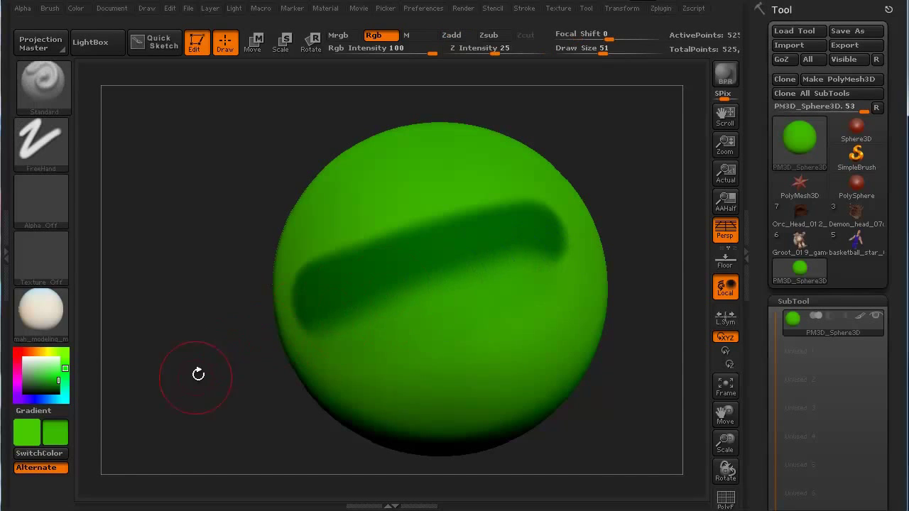
drag(196, 379, 214, 342)
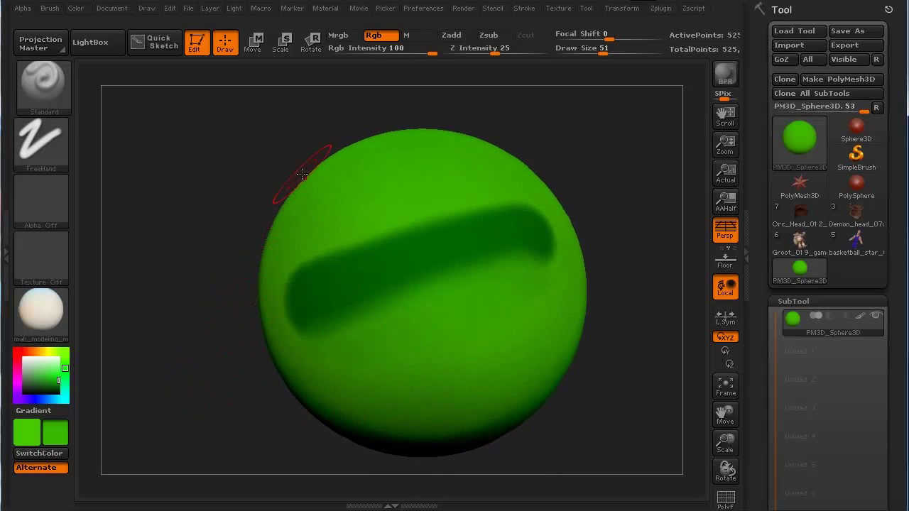
- Switch the Render display to Flat and rotate the sphere to inspect it
click(463, 8)
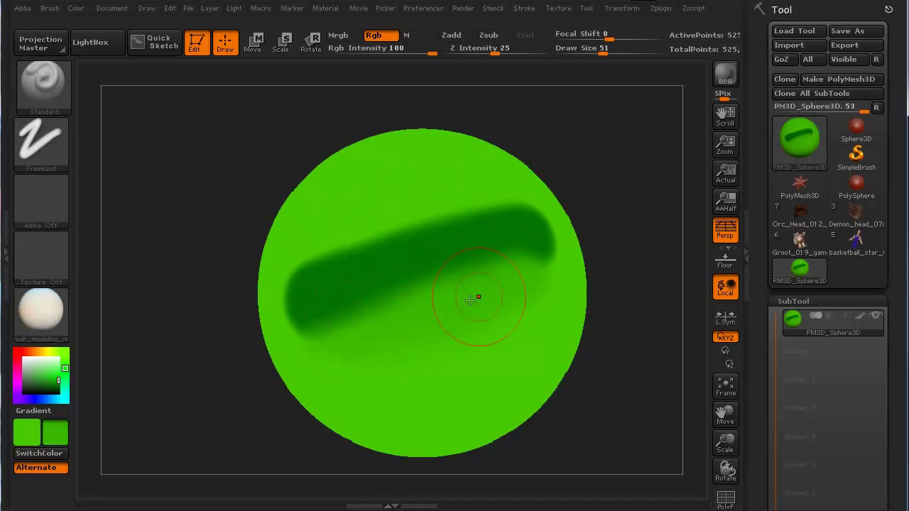
mouse_move(215, 355)
mouse_down()
mouse_move(178, 375)
mouse_move(189, 381)
mouse_move(158, 382)
mouse_move(187, 365)
mouse_move(201, 377)
mouse_move(196, 348)
mouse_move(219, 362)
mouse_move(225, 379)
mouse_move(220, 391)
mouse_move(205, 395)
mouse_move(202, 387)
mouse_up()
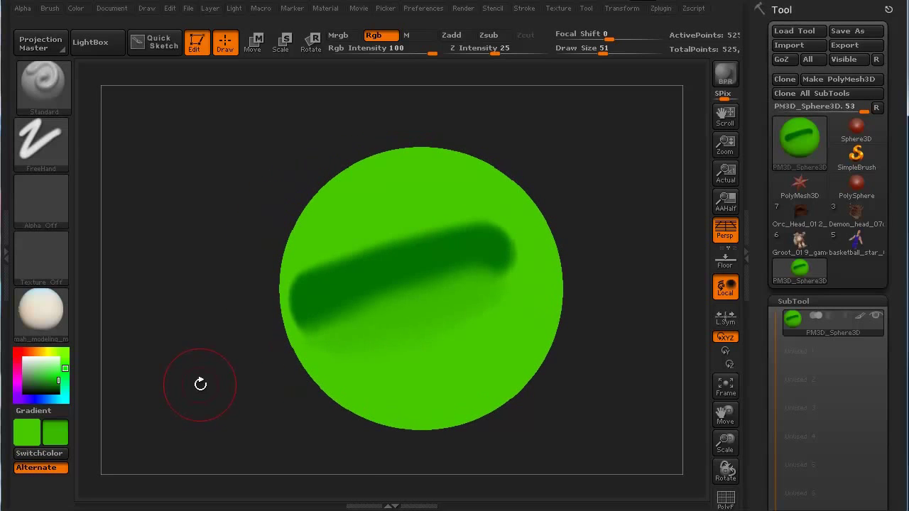